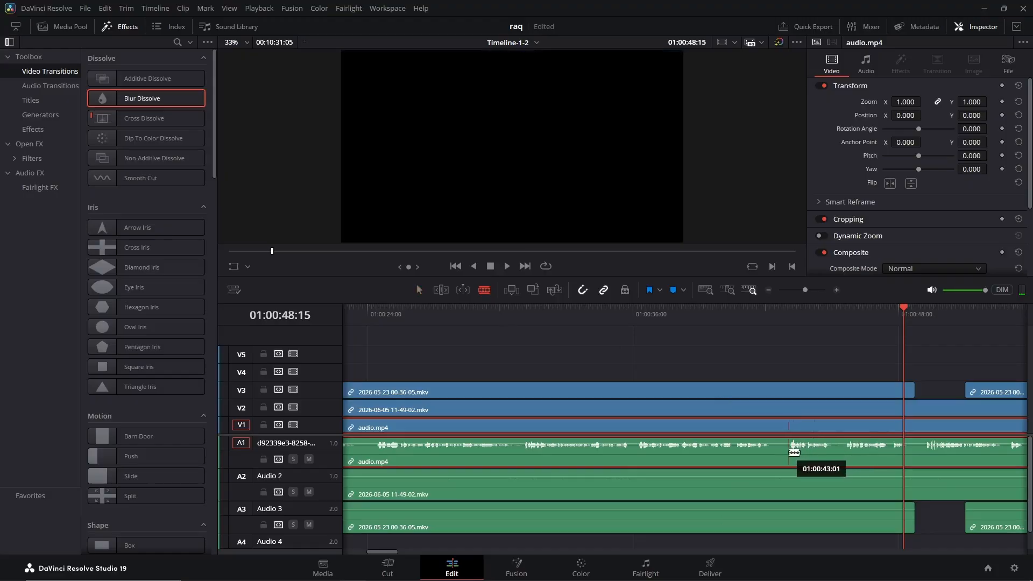
- Cut the audio.mp4 clip around its silent gaps and delete the short silent pieces from the timeline
left_click(794, 452)
left_click(768, 454)
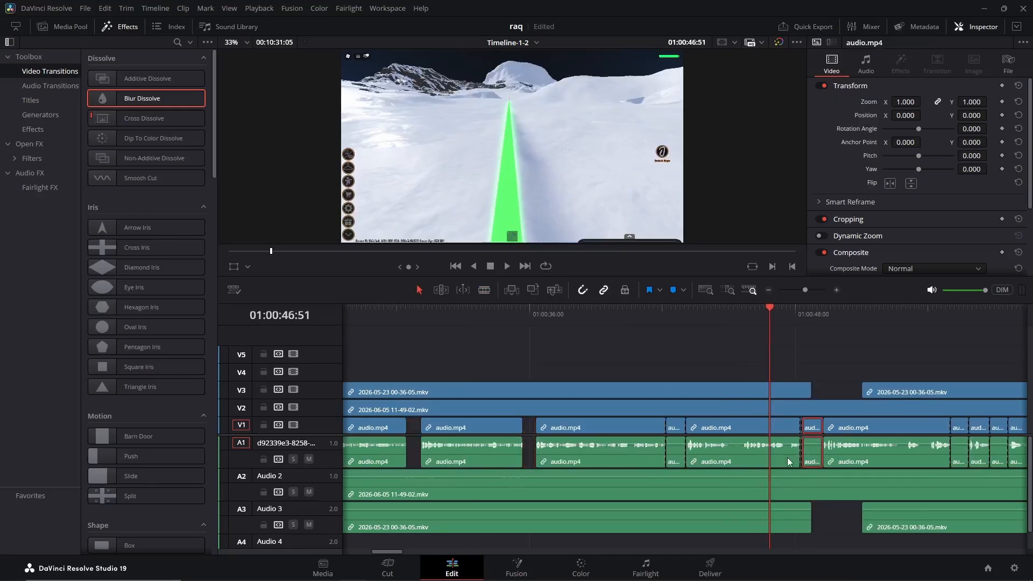
key("BackSpace")
left_click(673, 454)
key("BackSpace")
left_click_drag(396, 551, 416, 549)
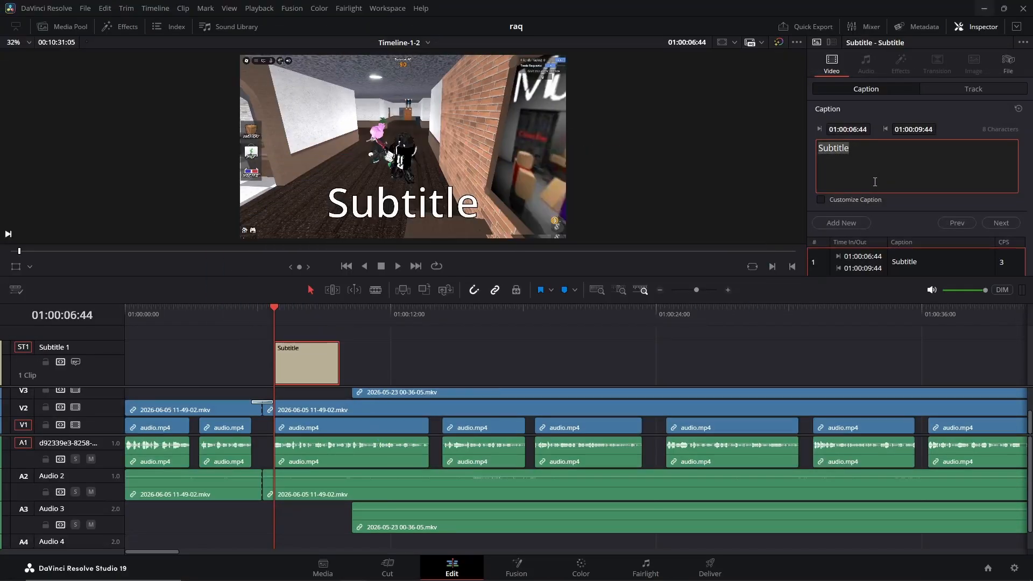
- Add a second subtitle reading "insert captions" and move it to start at 01:00:10:45
left_click(375, 314)
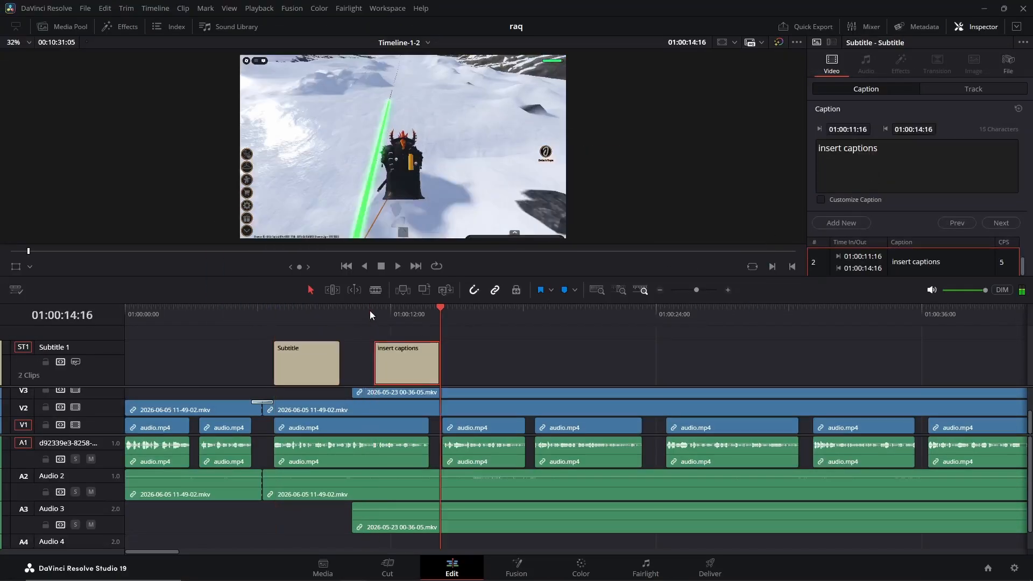
key("shift+Left")
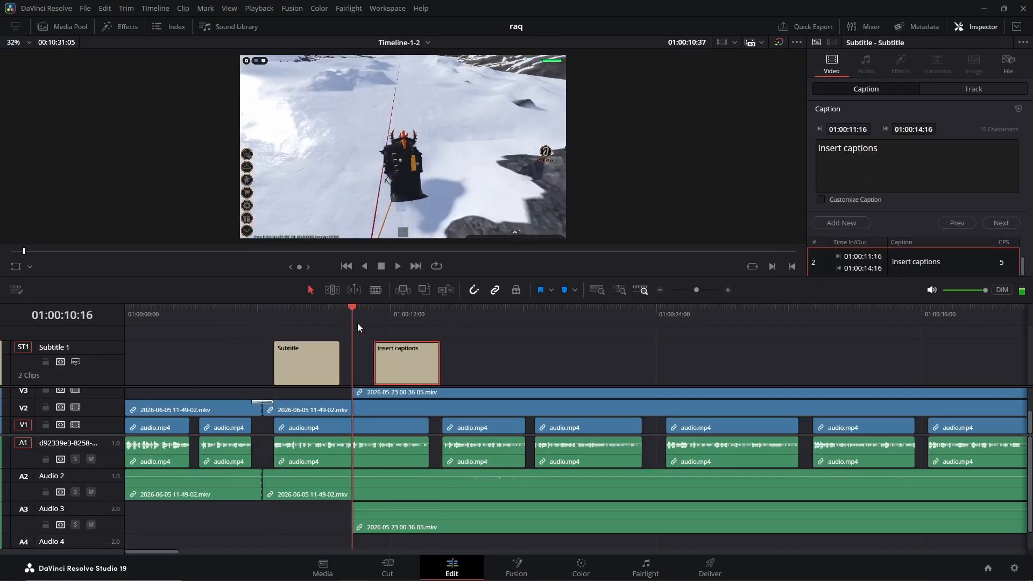
left_click_drag(397, 368, 397, 368)
left_click_drag(383, 316, 389, 320)
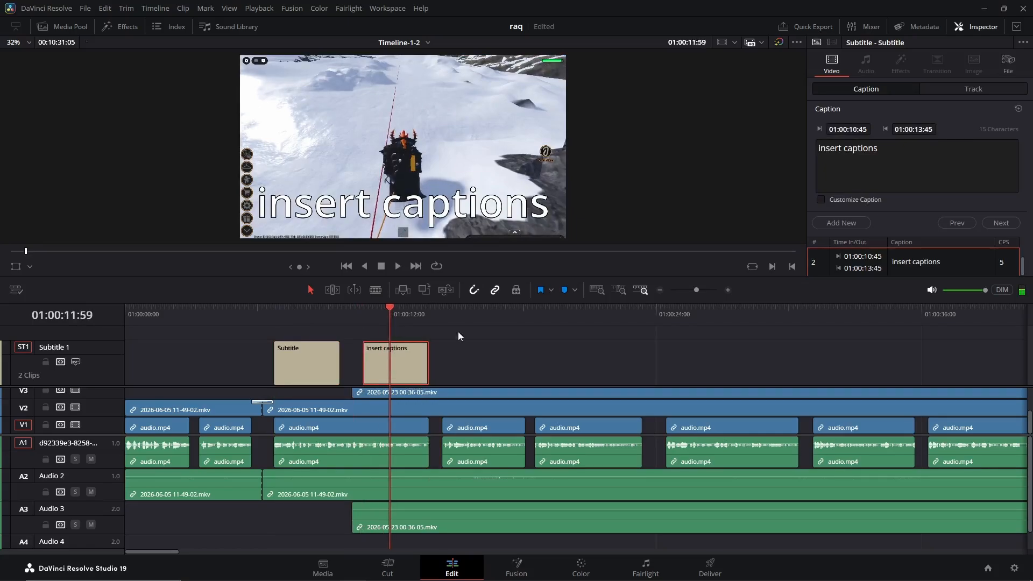
- Set the subtitle track's font to Open Sans Semibold and preview it on the first subtitle
left_click(305, 322)
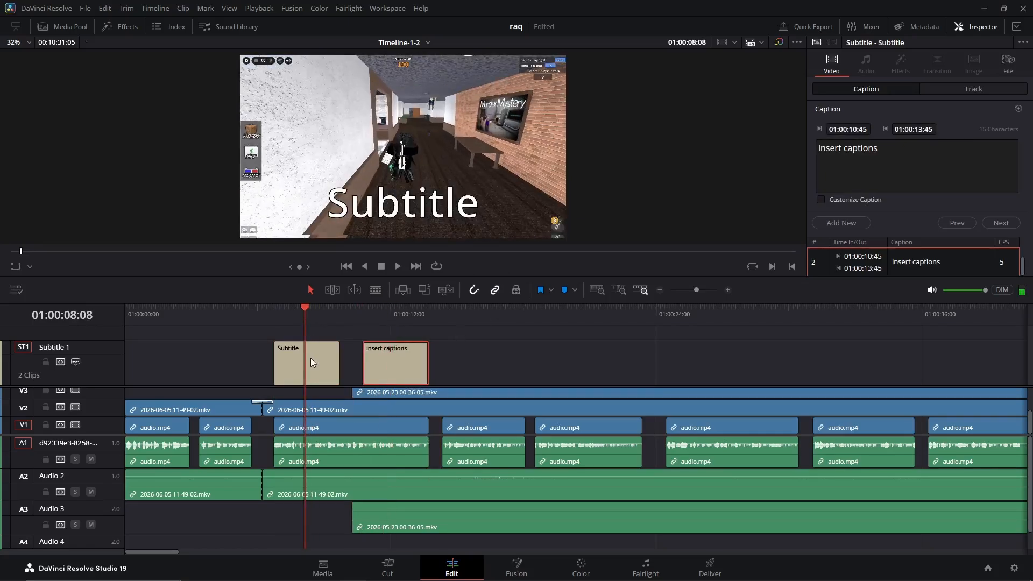
left_click(955, 90)
left_click(934, 144)
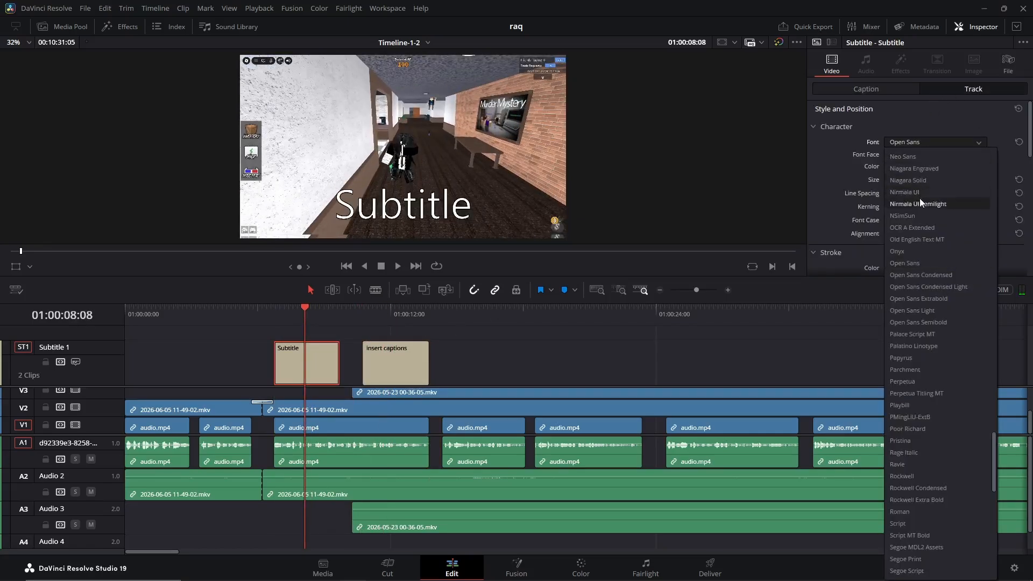
left_click(922, 322)
left_click_drag(364, 321, 319, 323)
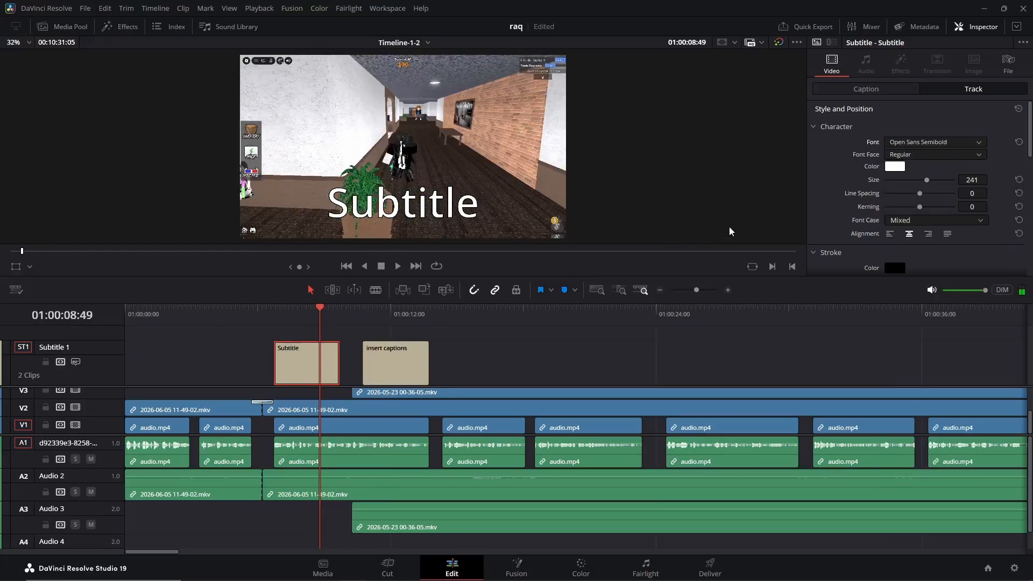
- Replace the first subtitle's caption text with "Hey Everyone!"
left_click(885, 93)
left_click(941, 166)
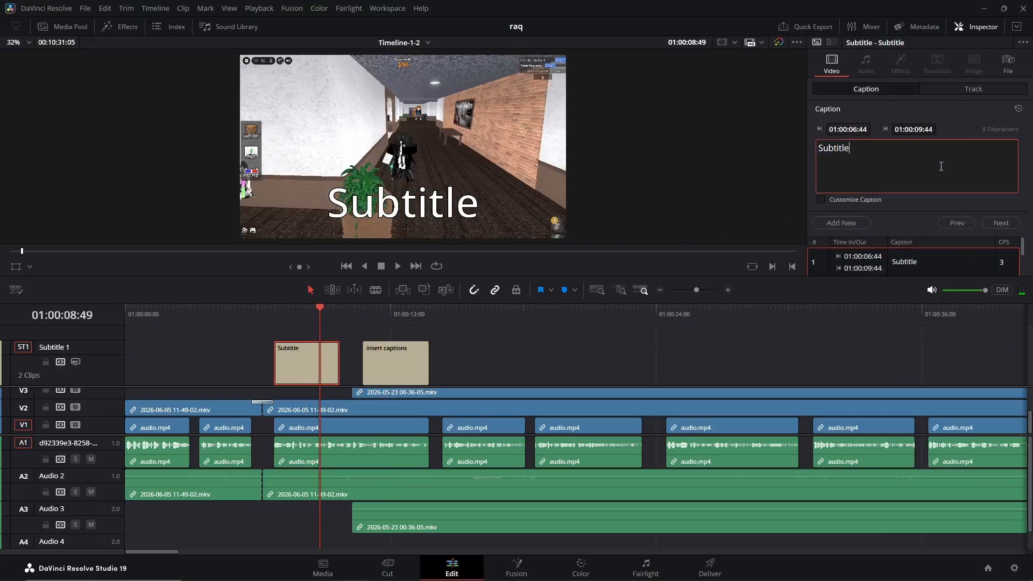
key("ctrl+a")
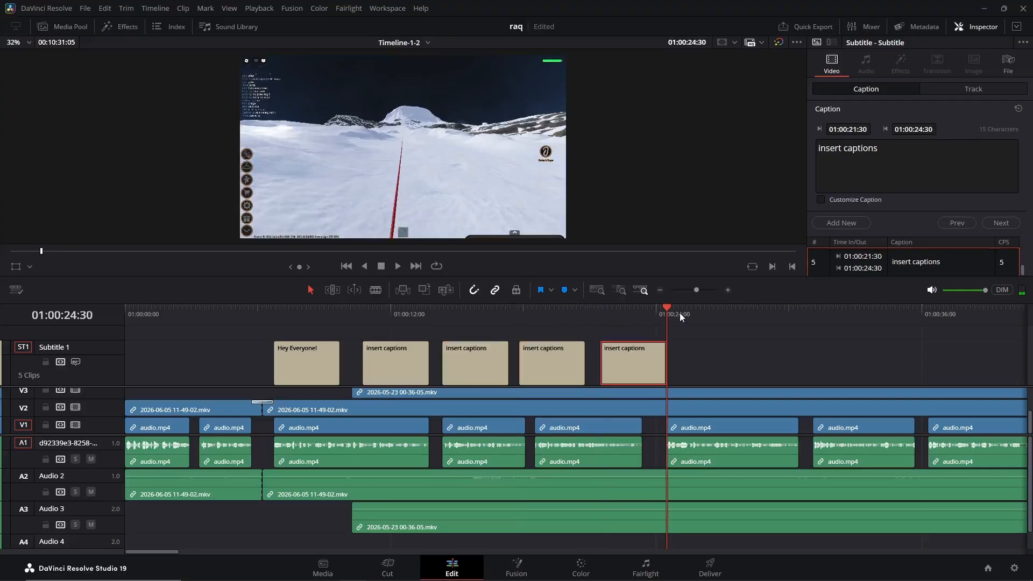
- Paste another "insert captions" subtitle at 01:00:25:32 and show the subtitle track's style settings
key("ctrl+v")
left_click(683, 318)
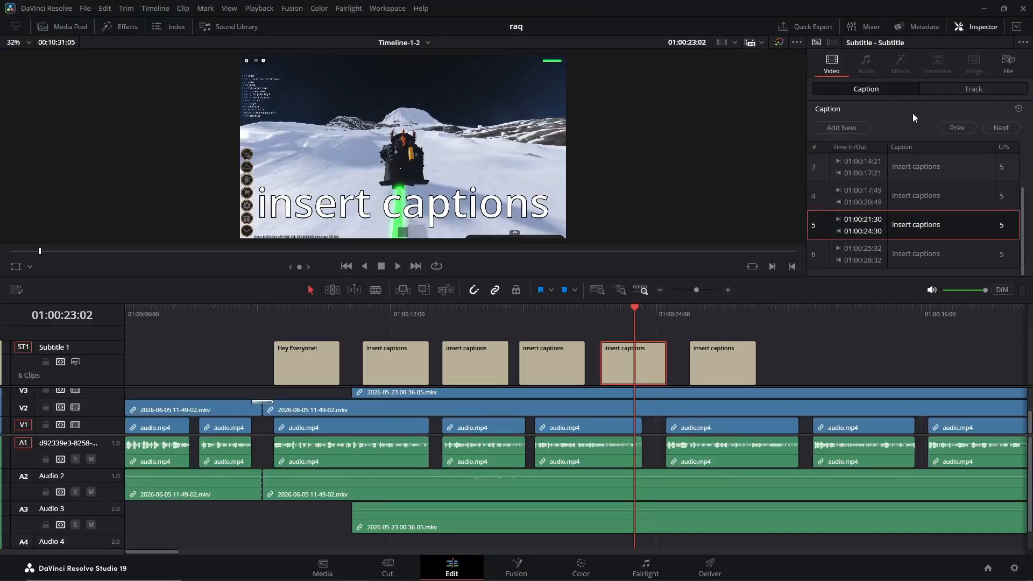
left_click(937, 89)
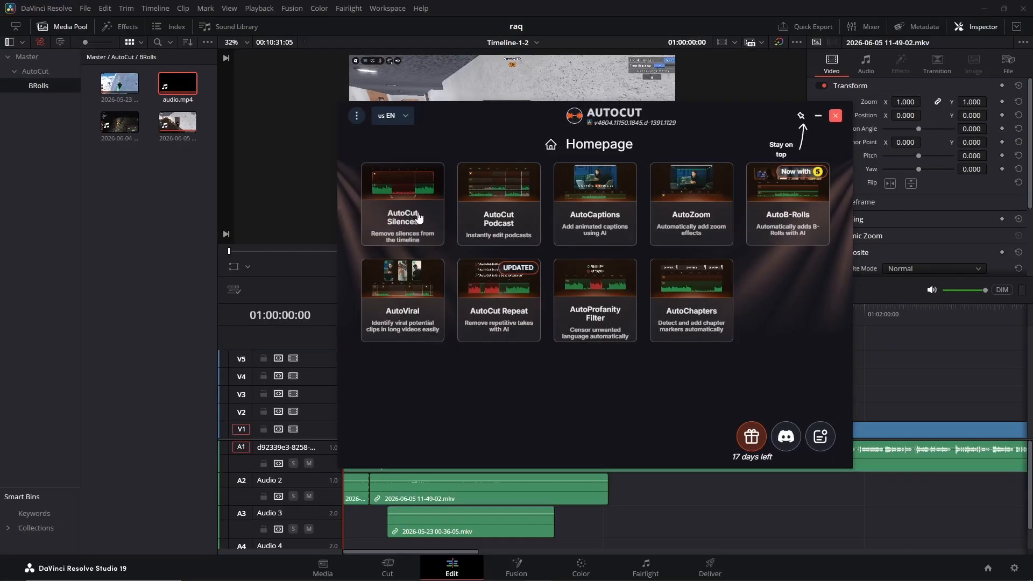
- Open AutoCut Silences, restrict the analysis to audio track A1 by excluding A2, A3 and A4, and validate the sections
left_click(419, 218)
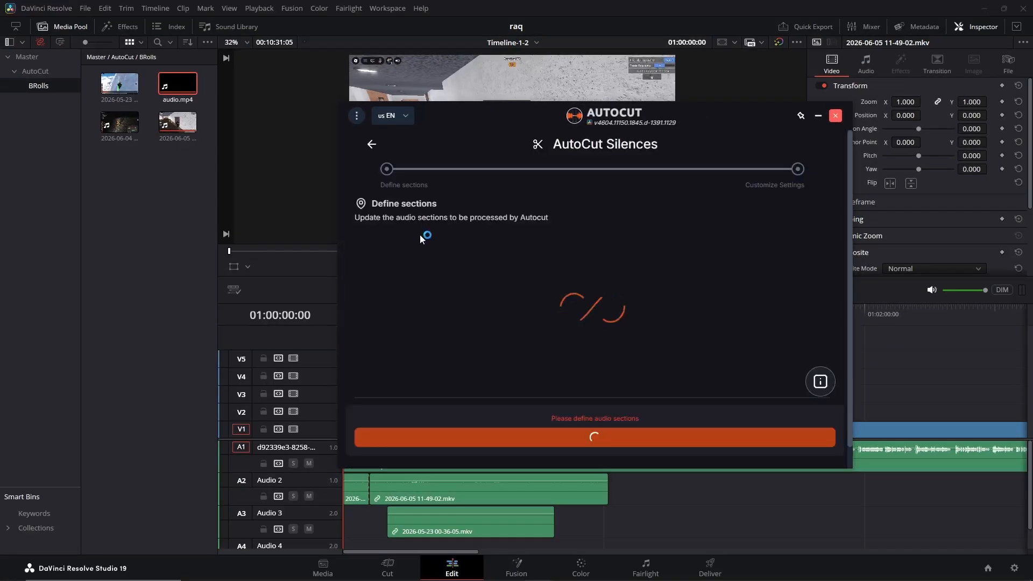
left_click_drag(486, 114, 663, 23)
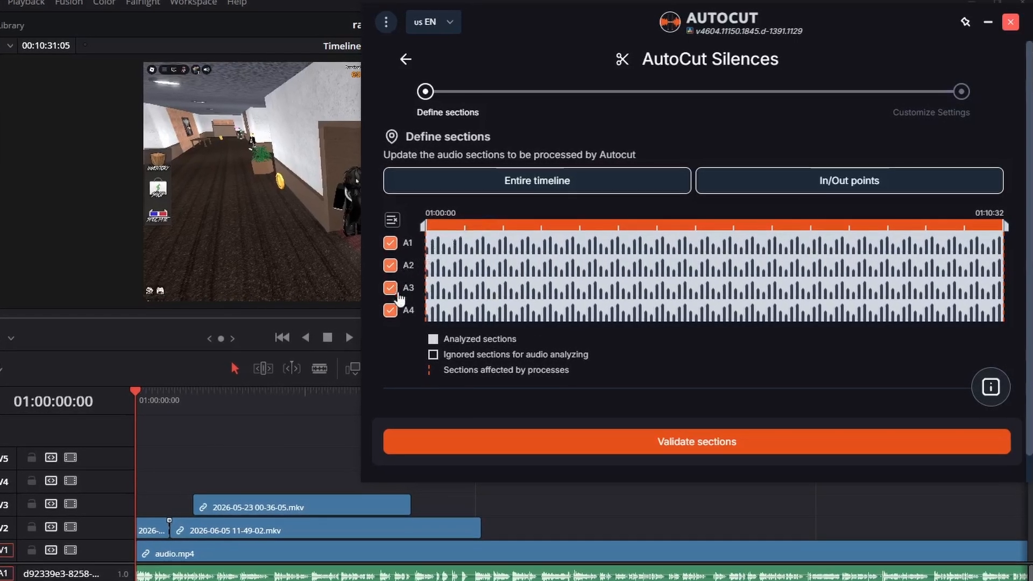
left_click(395, 263)
left_click(396, 285)
left_click(377, 319)
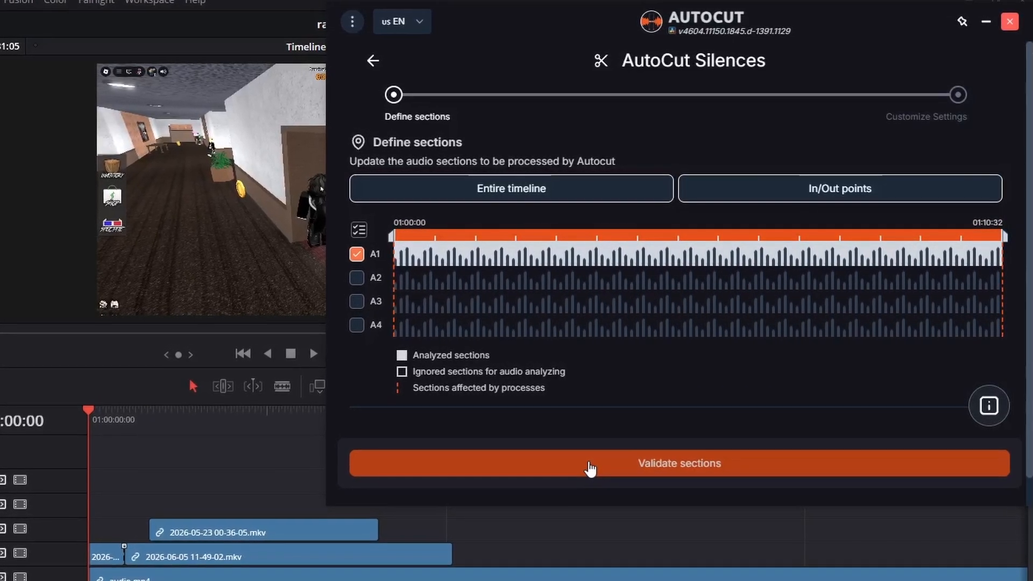
left_click(592, 461)
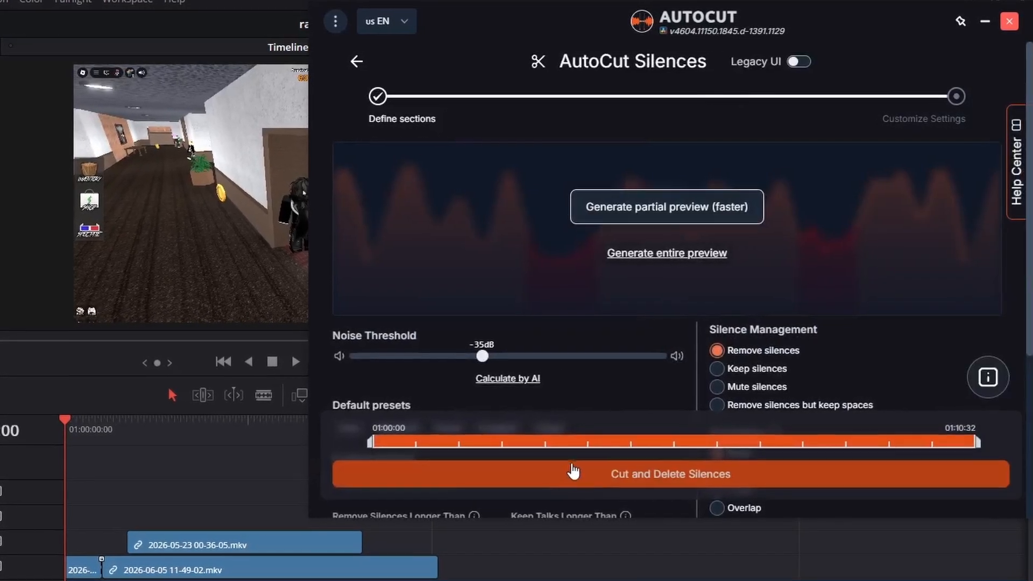
- Cut and delete the silences with the -35 dB threshold and Remove silences option, and minimize the AutoCut window
scroll(542, 367, "down", 5)
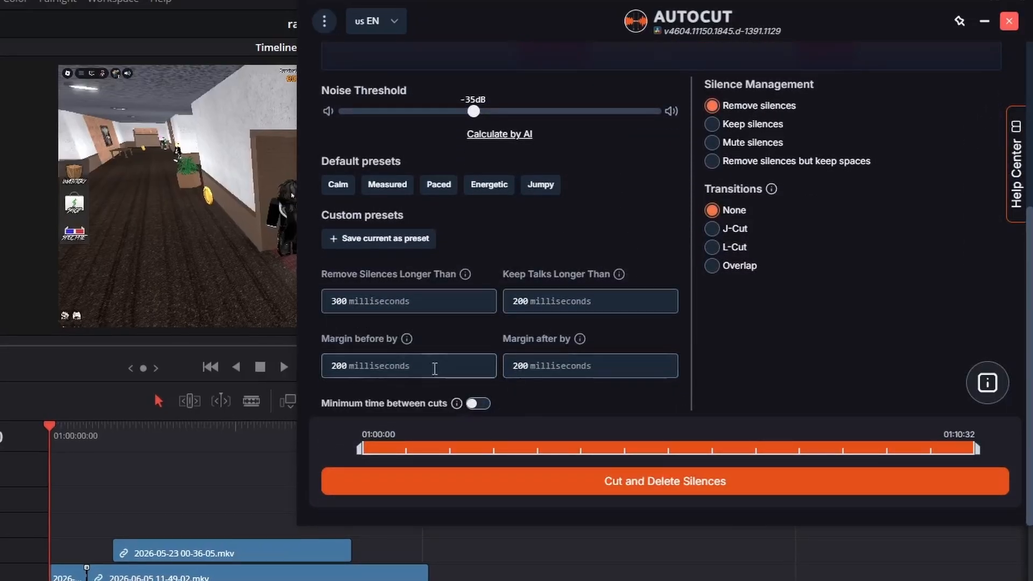
scroll(550, 367, "up", 5)
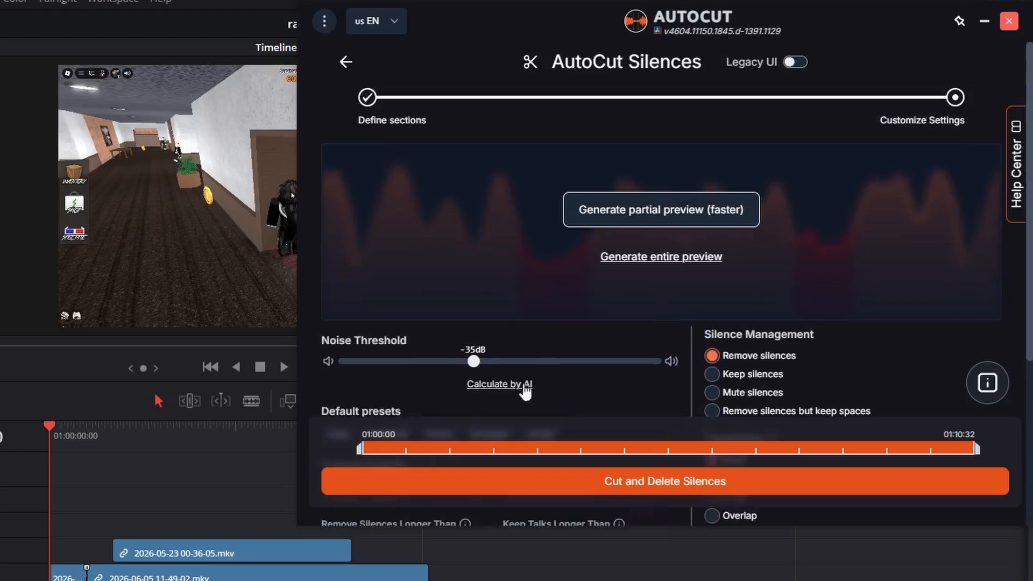
left_click(606, 481)
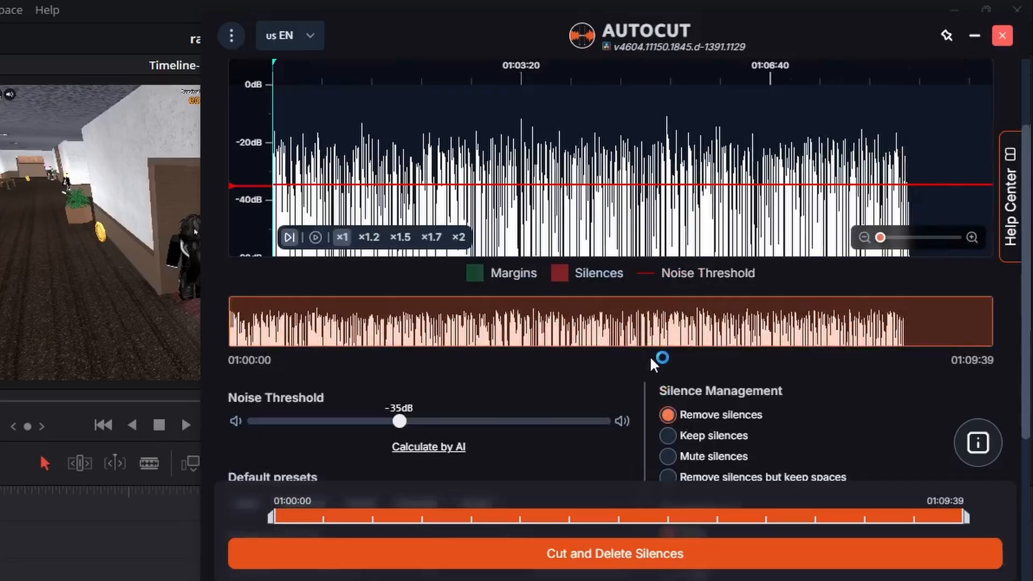
scroll(700, 298, "up", 3)
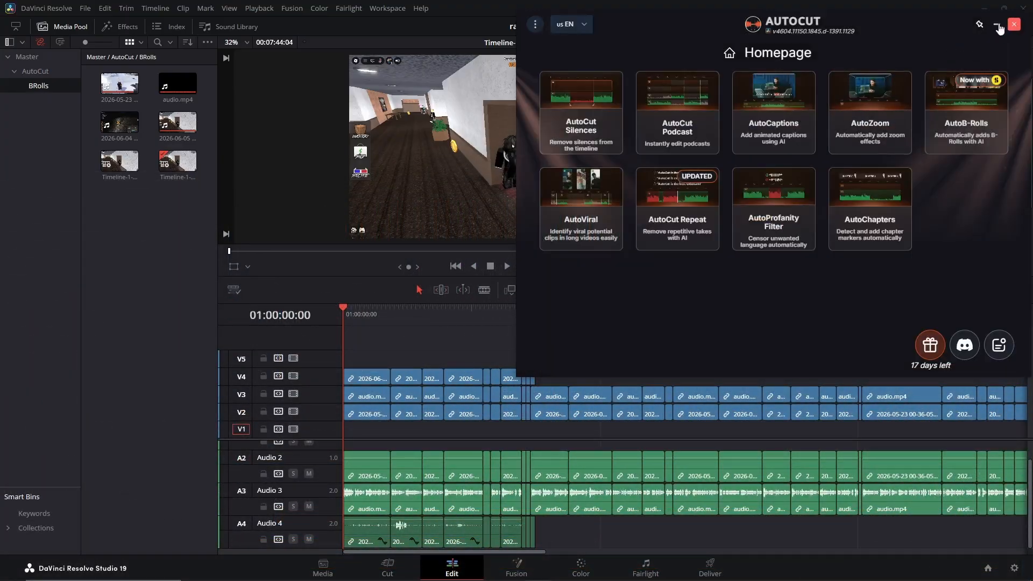
left_click(998, 26)
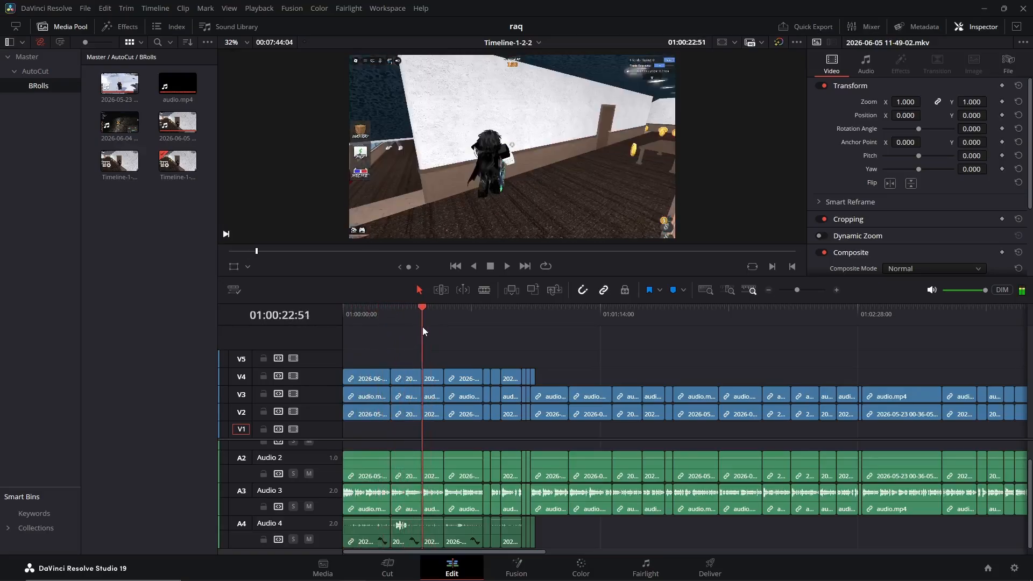
- Play and scrub through the silence-cut timeline to examine the resulting cuts across its full length
left_click_drag(421, 327, 414, 330)
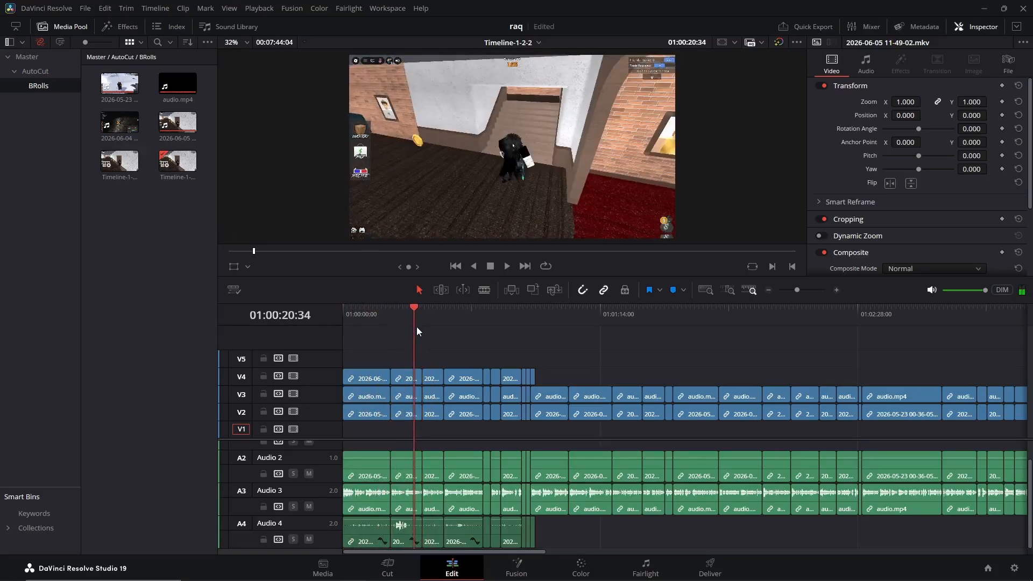
key("space")
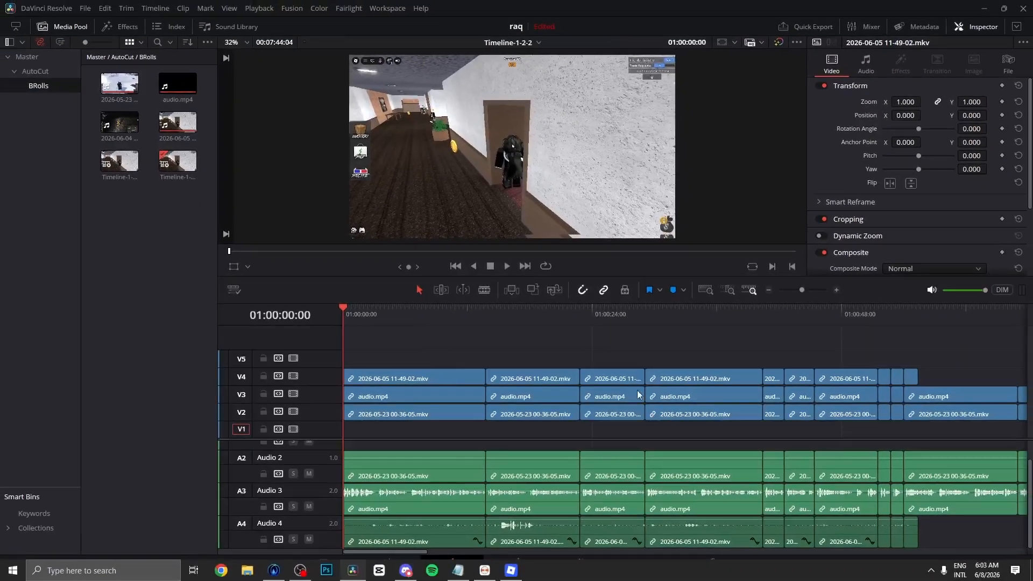
left_click_drag(425, 315, 712, 345)
scroll(712, 345, "down", 10)
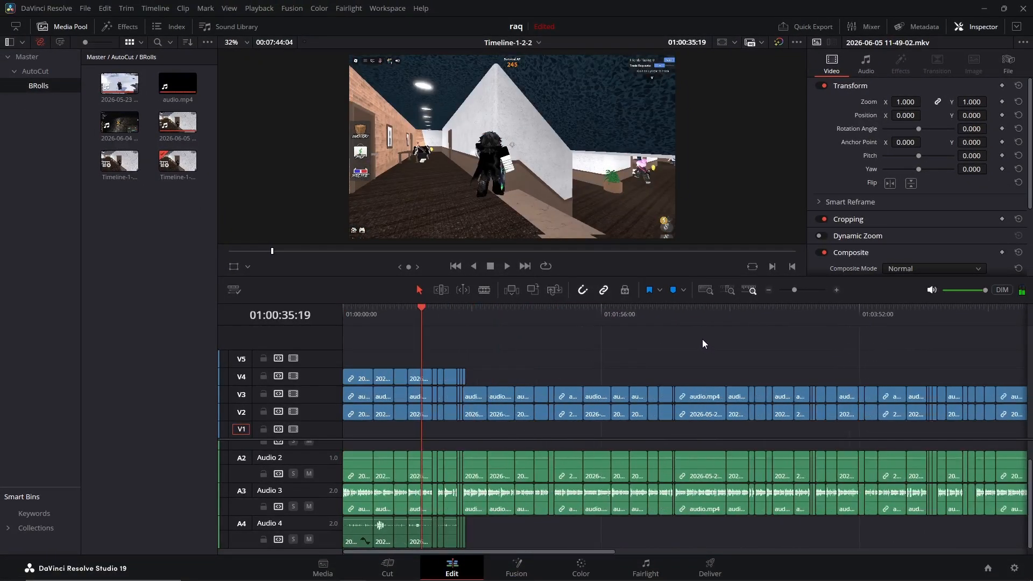
scroll(699, 337, "up", 3)
left_click(531, 311)
left_click_drag(531, 311, 639, 326)
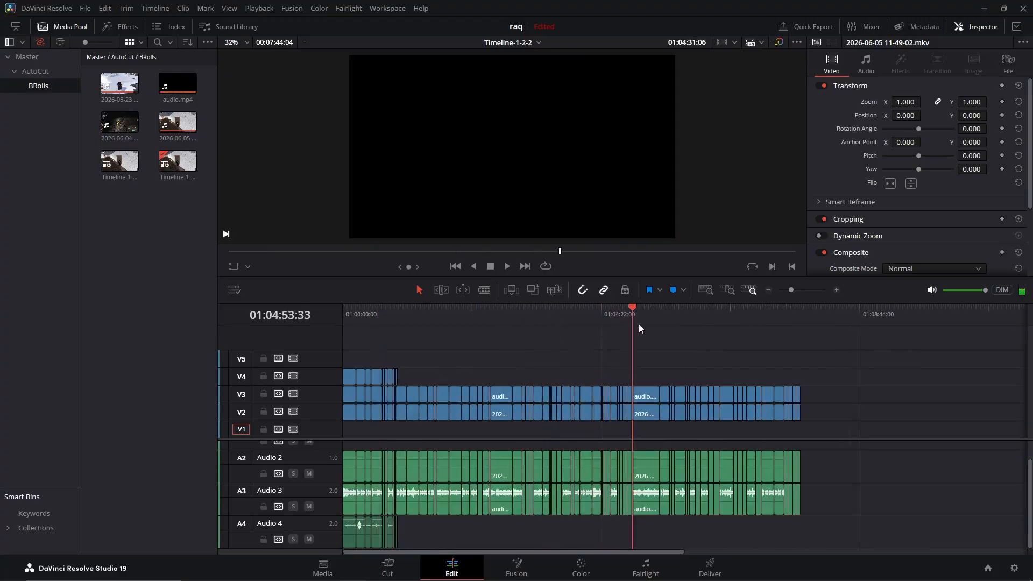
left_click_drag(425, 321, 388, 320)
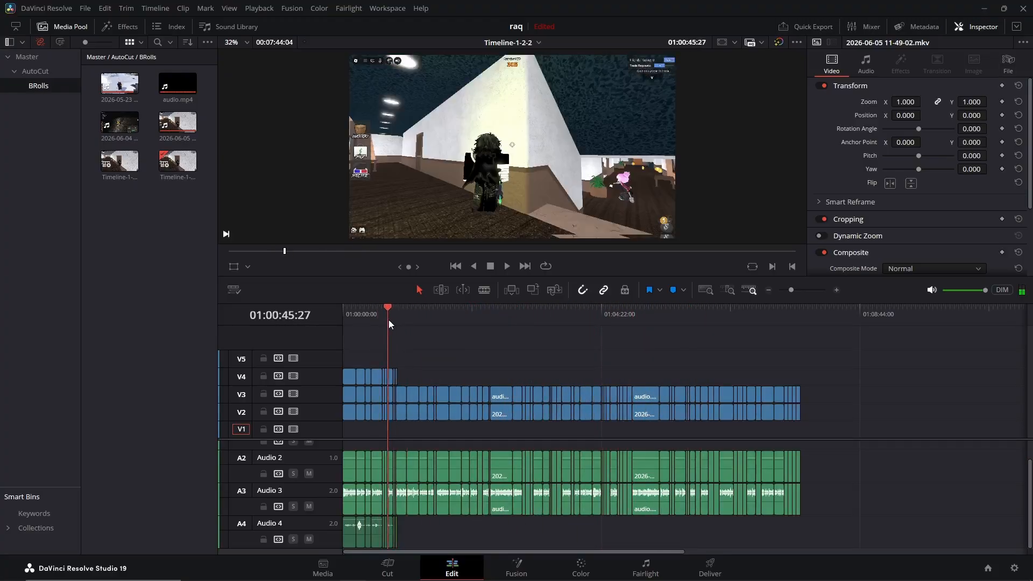
- Switch to AutoCut, generate the entire silence preview, and scrub through the timeline with the silences cut
key("alt+Tab")
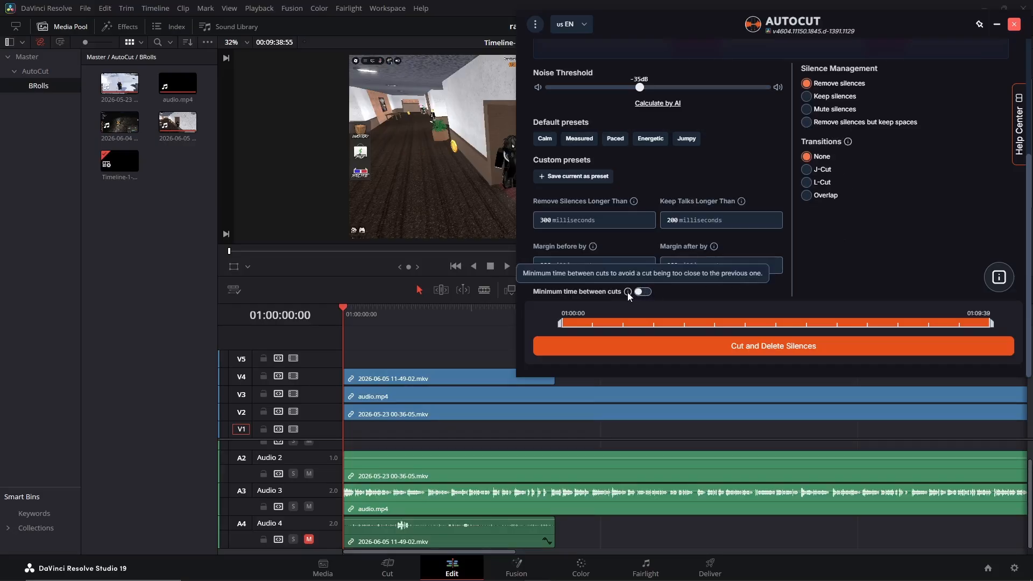
scroll(747, 237, "up", 4)
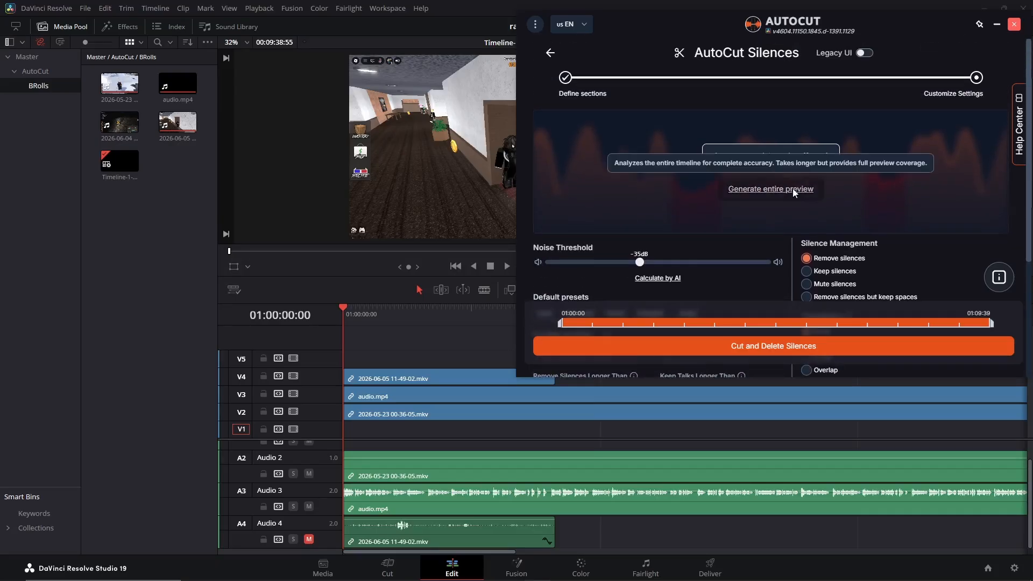
left_click(793, 188)
scroll(797, 172, "down", 3)
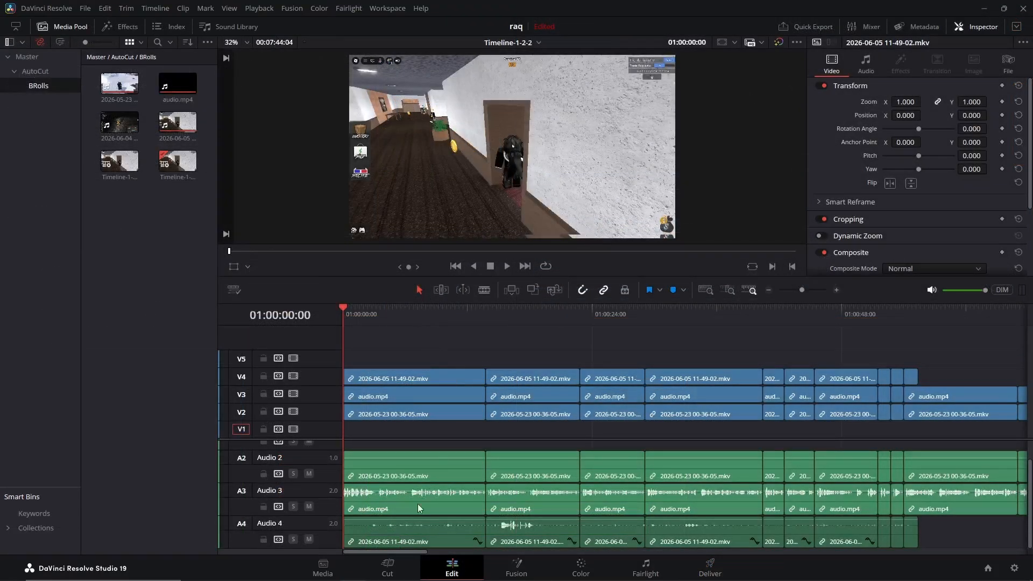
left_click_drag(412, 317, 710, 341)
scroll(709, 344, "down", 5)
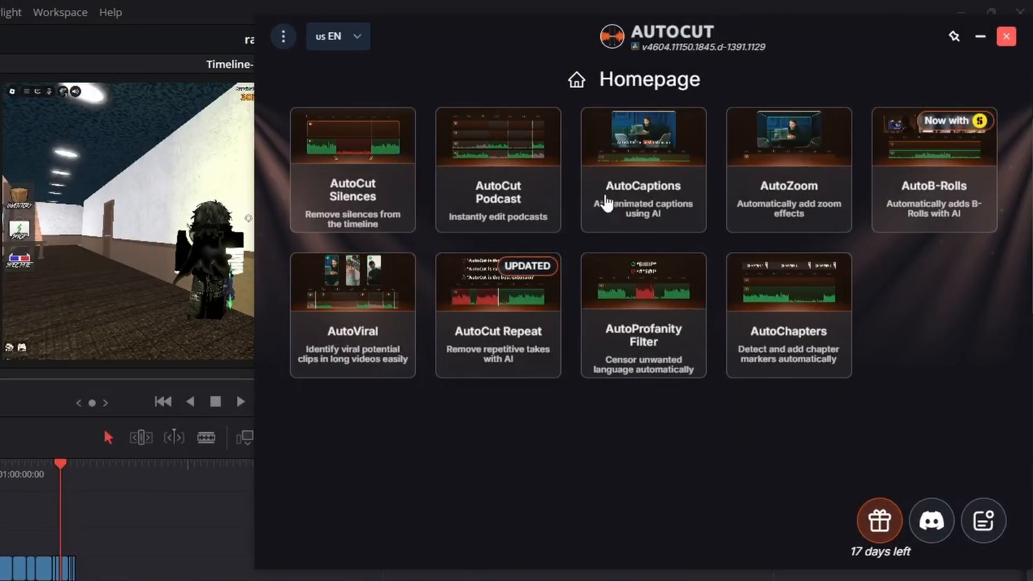
- Add animated captions to the timeline with AutoCaptions and scrub through the footage to check them
left_click(757, 125)
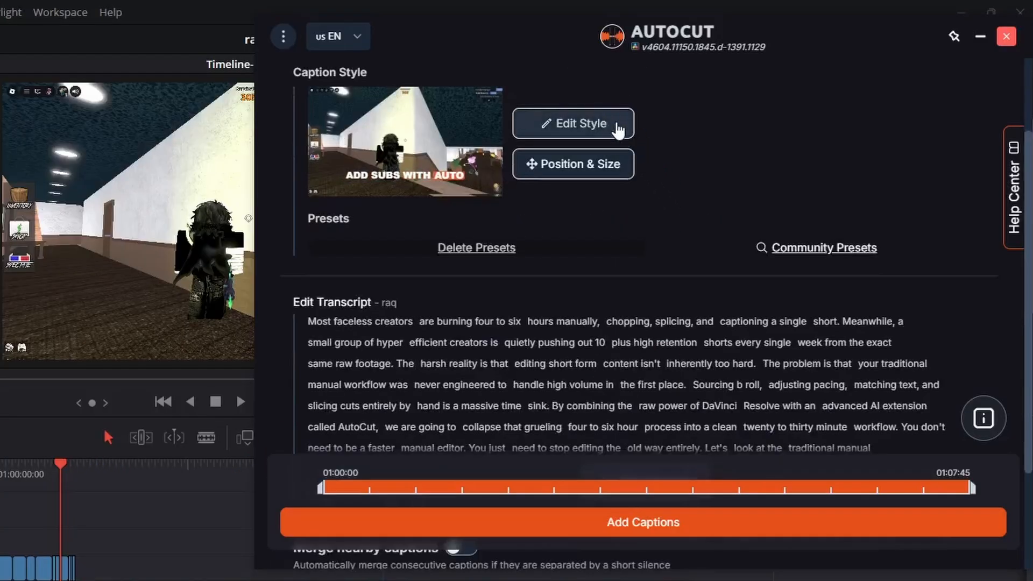
left_click(619, 131)
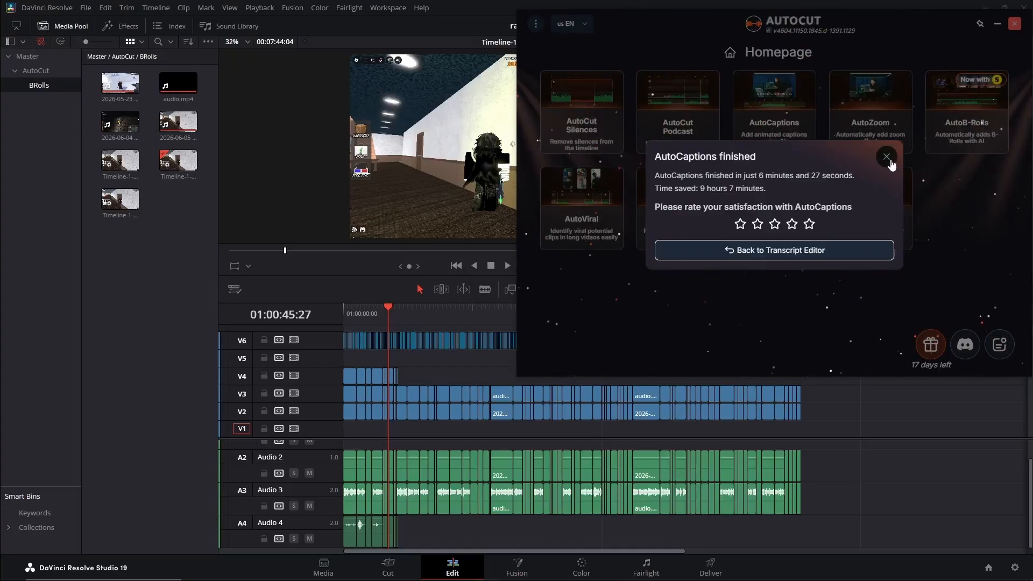
left_click(886, 157)
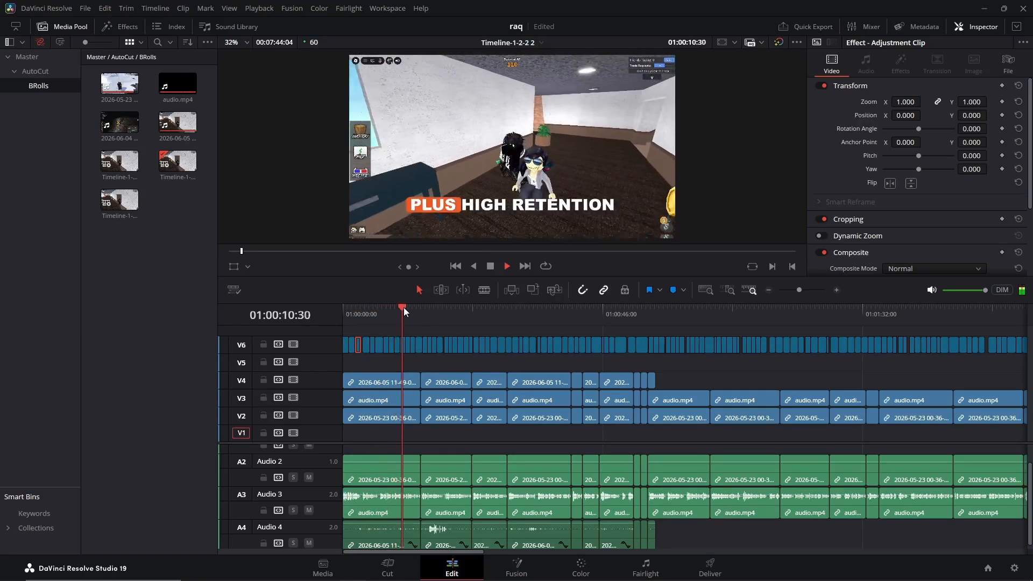
left_click_drag(404, 307, 444, 308)
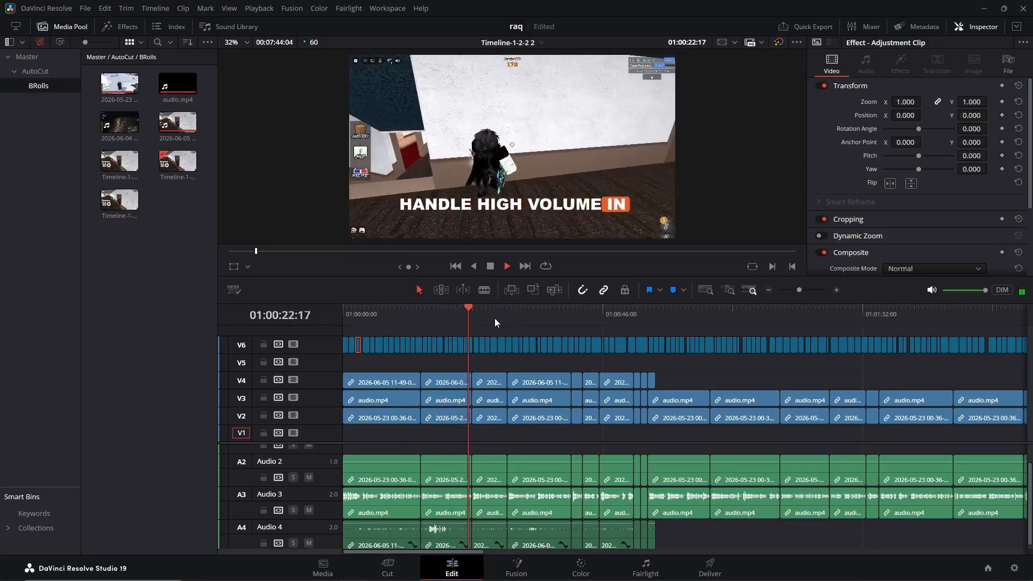
left_click_drag(479, 308, 443, 310)
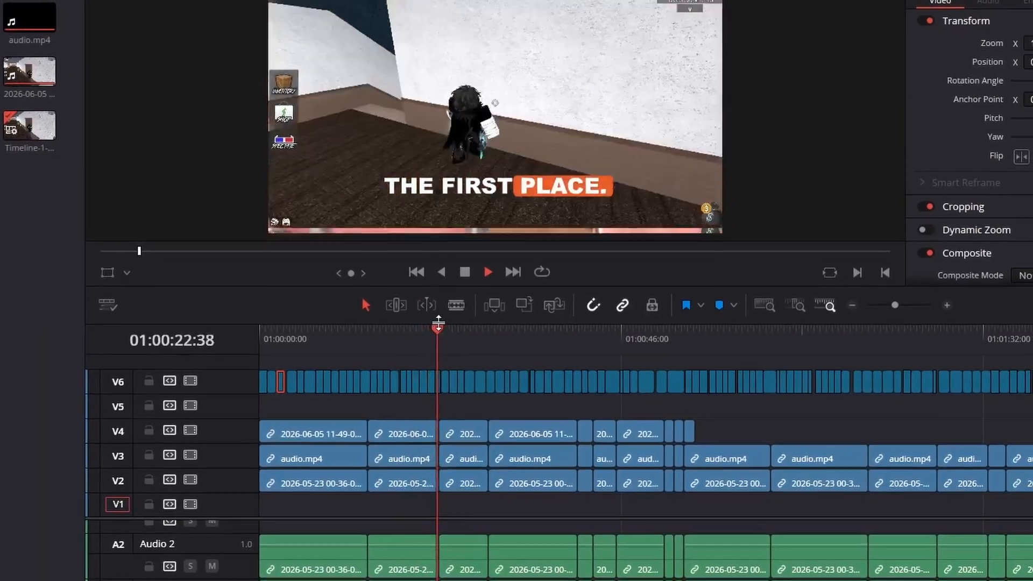
- Play and scrub the captioned timeline between about 19 and 28 seconds to examine the animated captions against the footage
left_click_drag(464, 320, 483, 321)
left_click_drag(431, 348, 431, 355)
key("space")
scroll(450, 456, "up", 2)
scroll(401, 486, "up", 3)
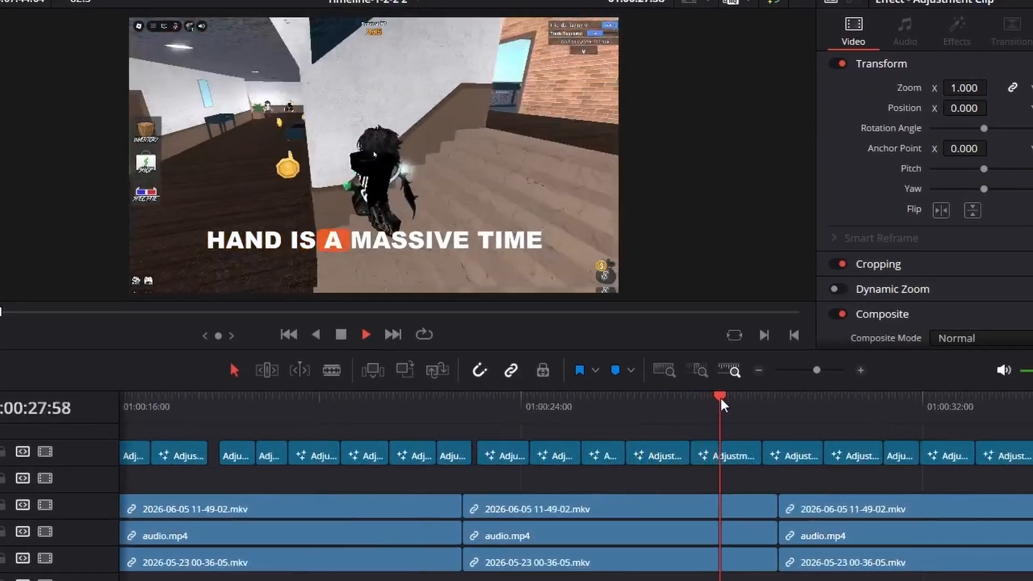
left_click_drag(720, 396, 620, 408)
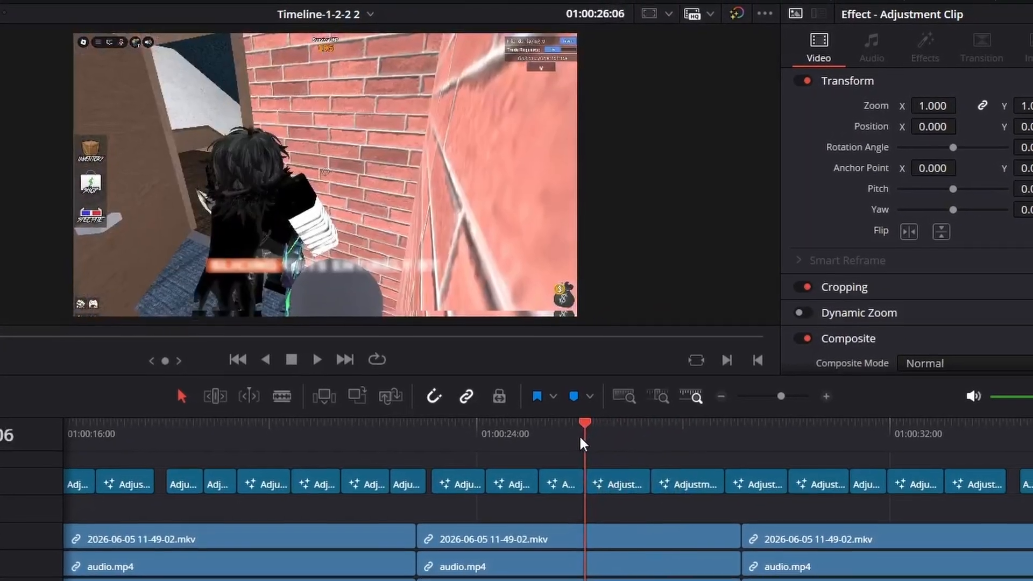
left_click_drag(580, 437, 141, 514)
key("space")
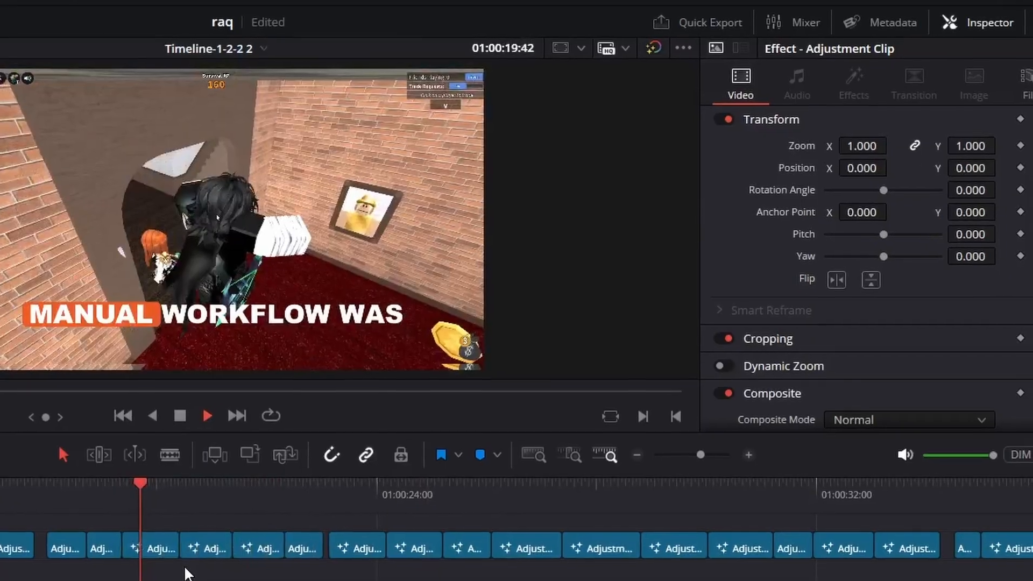
scroll(195, 564, "down", 4)
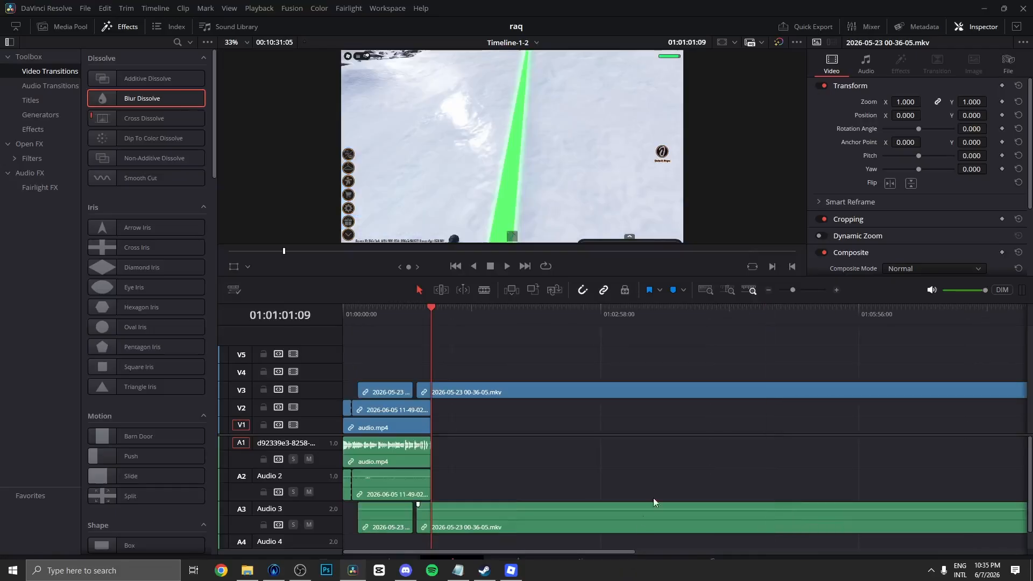
- Scrub through the uncut gameplay footage in Timeline-1-2 from the one-minute mark to its end, then return toward the start
left_click_drag(431, 308, 464, 308)
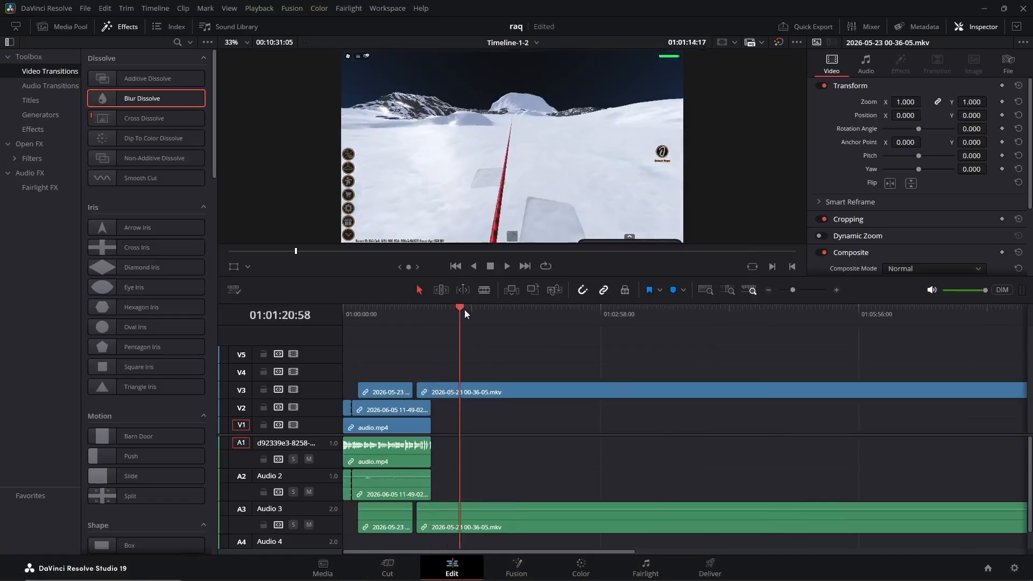
left_click_drag(960, 308, 405, 376)
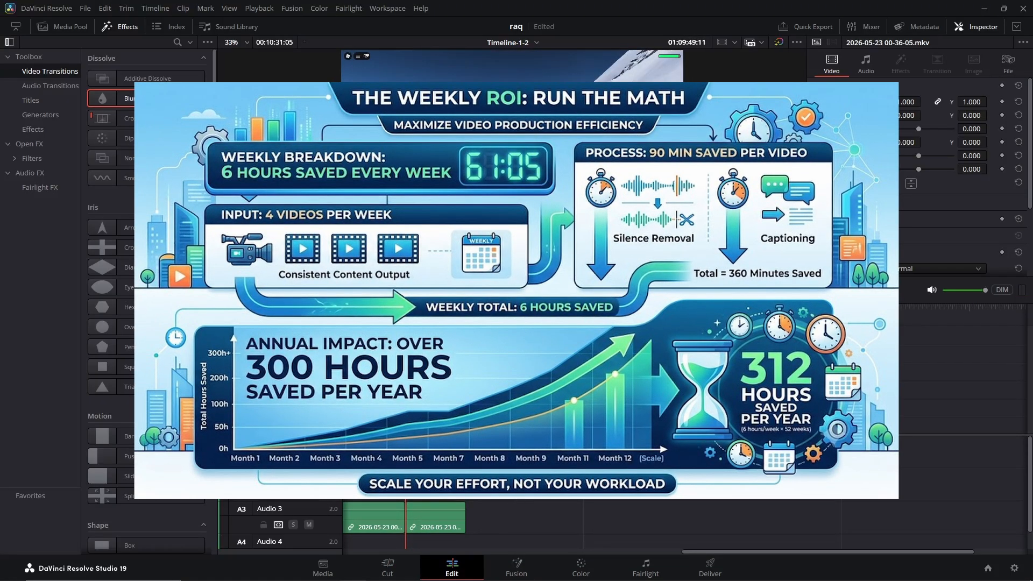
left_click_drag(406, 314, 368, 317)
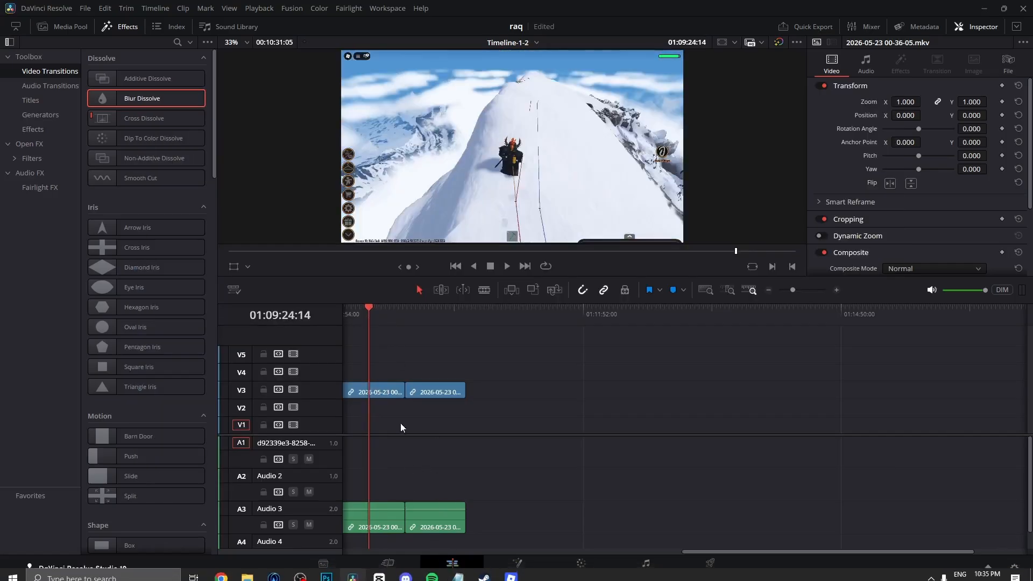
scroll(670, 541, "left", 5)
left_click_drag(670, 541, 373, 544)
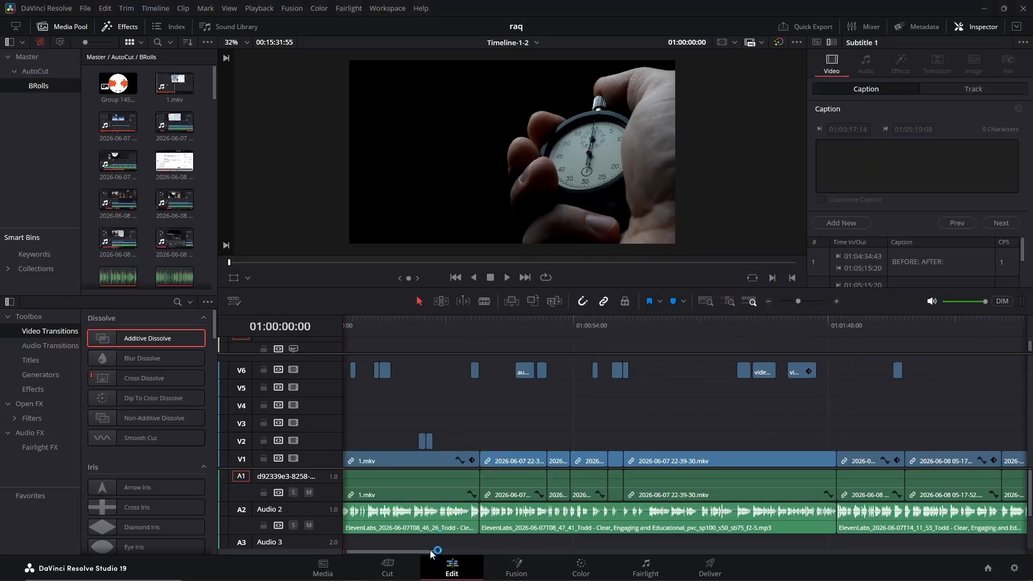
- Look over AutoCut's account and settings options, dismiss them and close the AutoCut window
left_click_drag(432, 552, 561, 580)
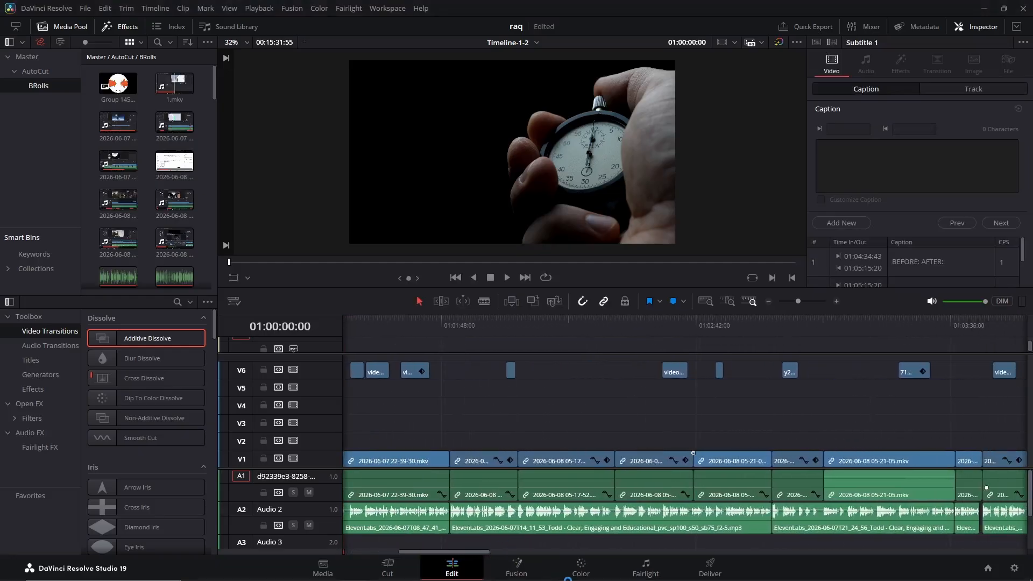
left_click(495, 570)
left_click(338, 139)
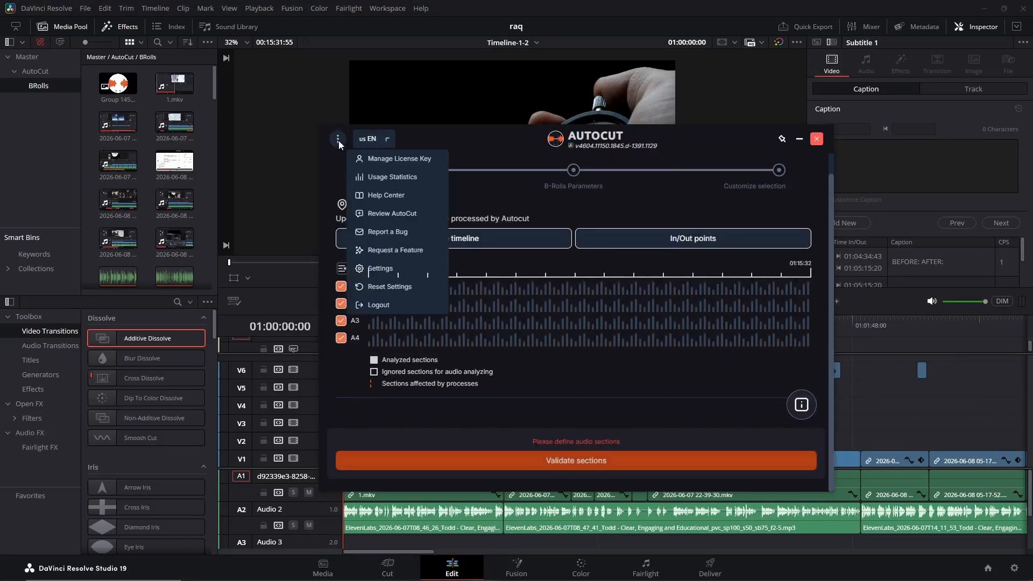
left_click(470, 159)
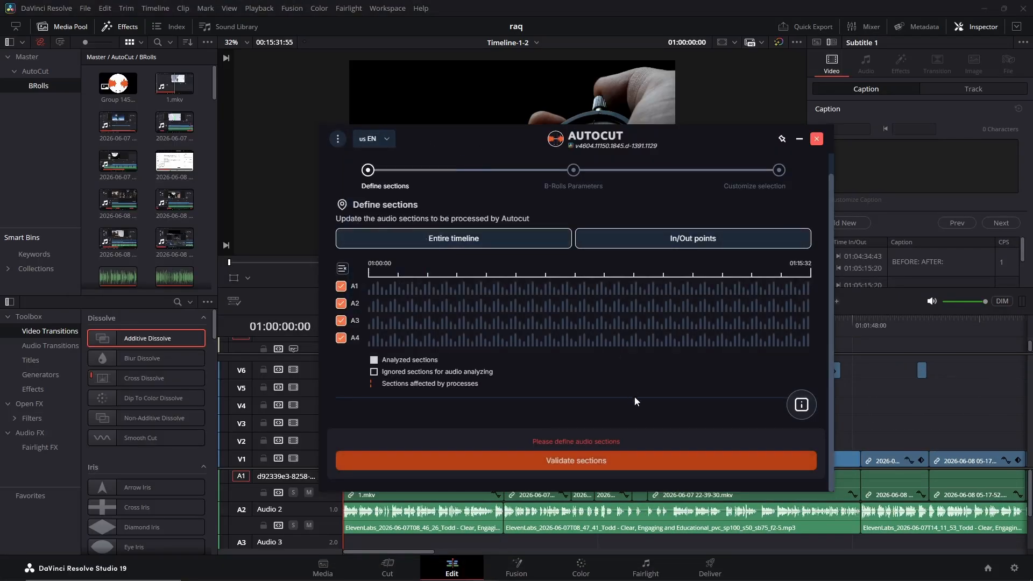
left_click(816, 139)
- Relaunch AutoCut from the workspace scripts and move the playhead to 01:00:24:18
left_click(377, 9)
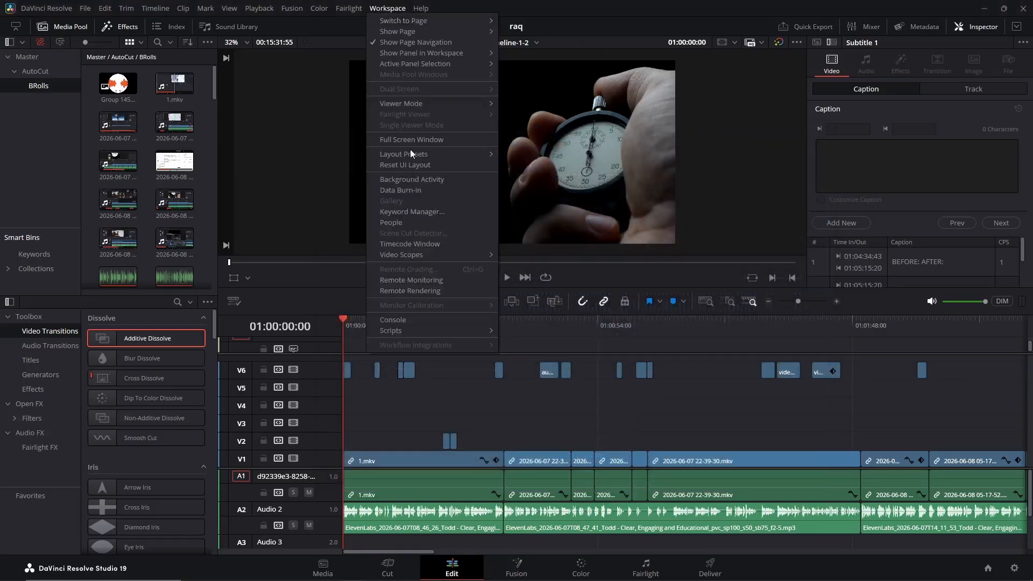
mouse_move(434, 330)
left_click(500, 331)
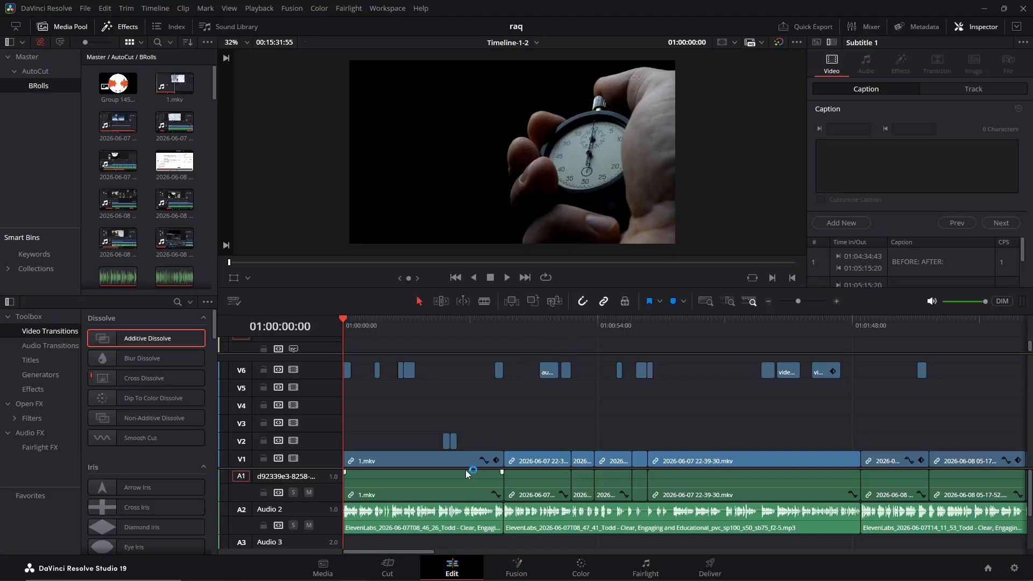
mouse_move(430, 546)
left_mouse_down()
mouse_move(651, 545)
mouse_move(438, 544)
left_mouse_up()
left_click_drag(427, 325, 457, 319)
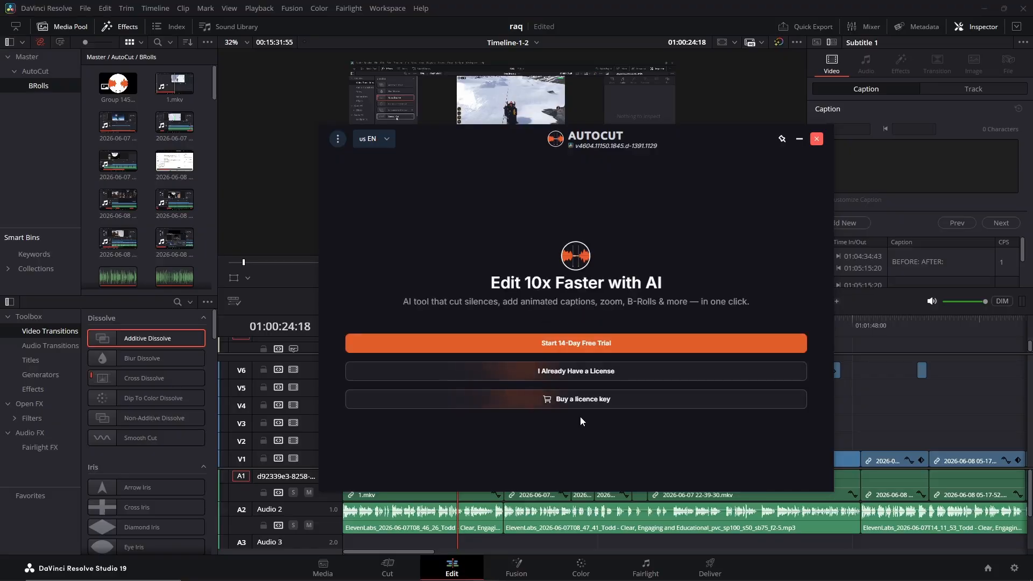
- Open the activation form for an existing AutoCut license and make its license key field ready for entry
left_click(593, 371)
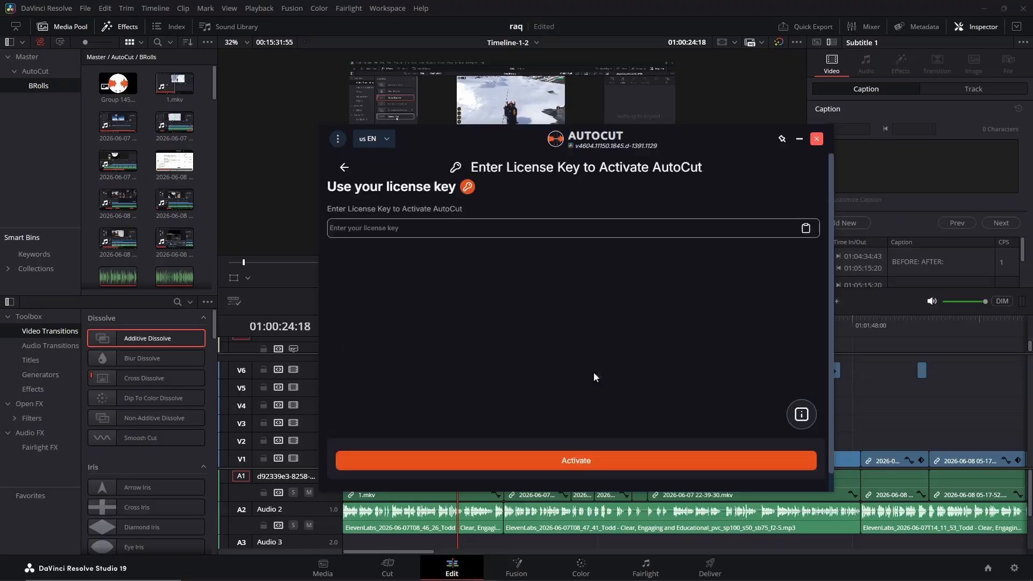
left_click(513, 235)
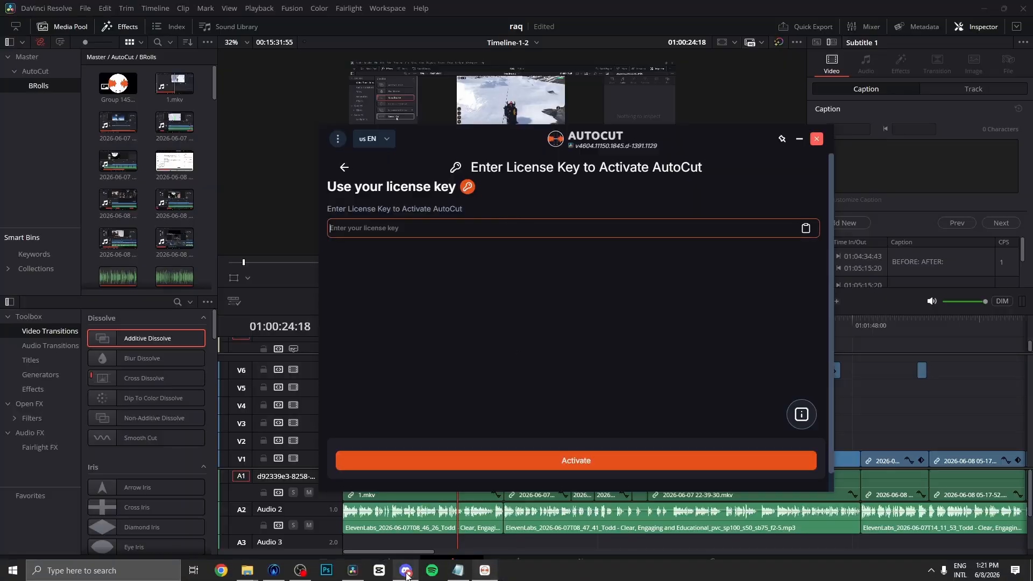
mouse_move(406, 575)
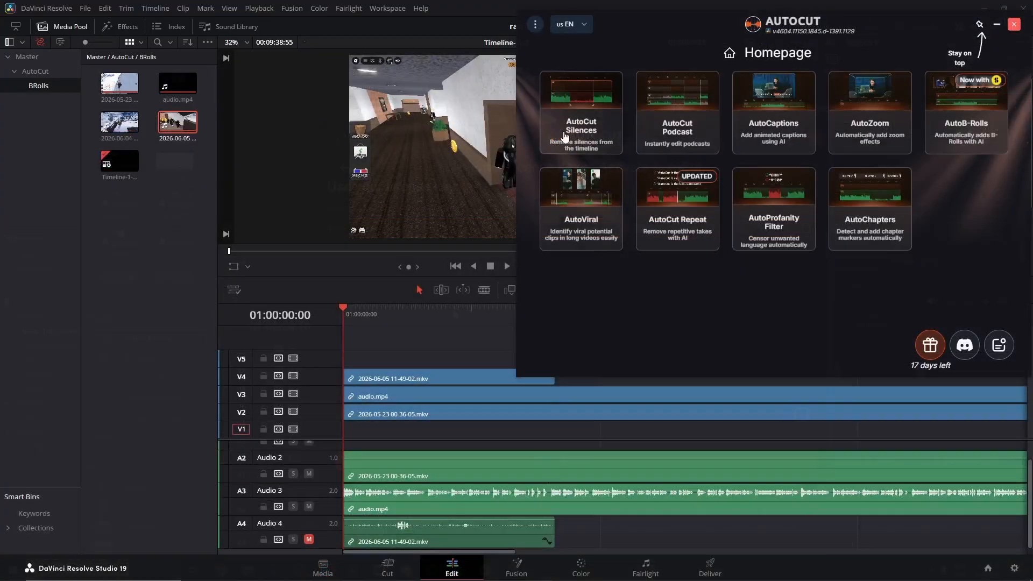
- Open the AutoCut Silences tool and look over its section definition settings
left_click(587, 127)
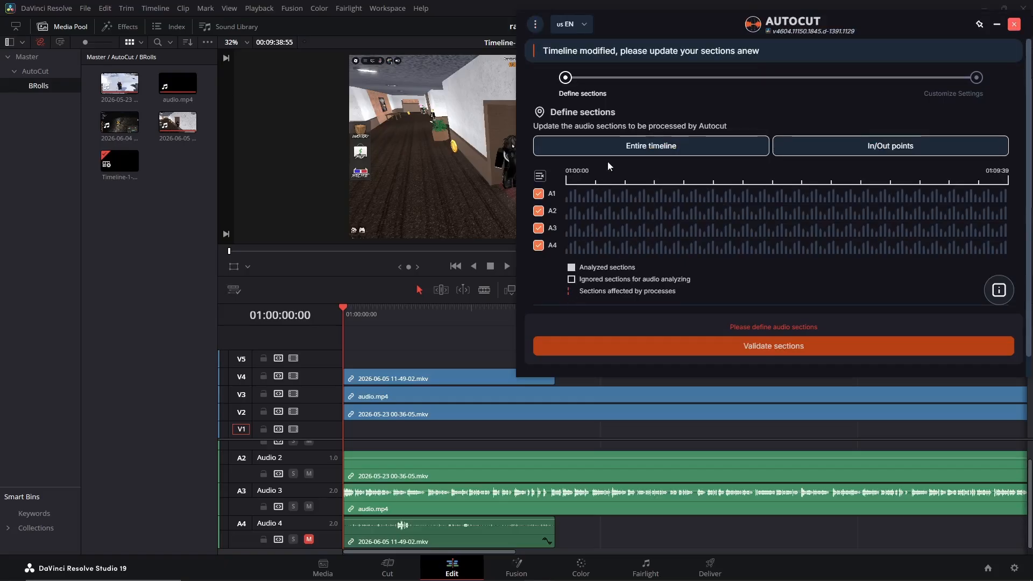
scroll(654, 135, "down", 1)
scroll(653, 136, "up", 1)
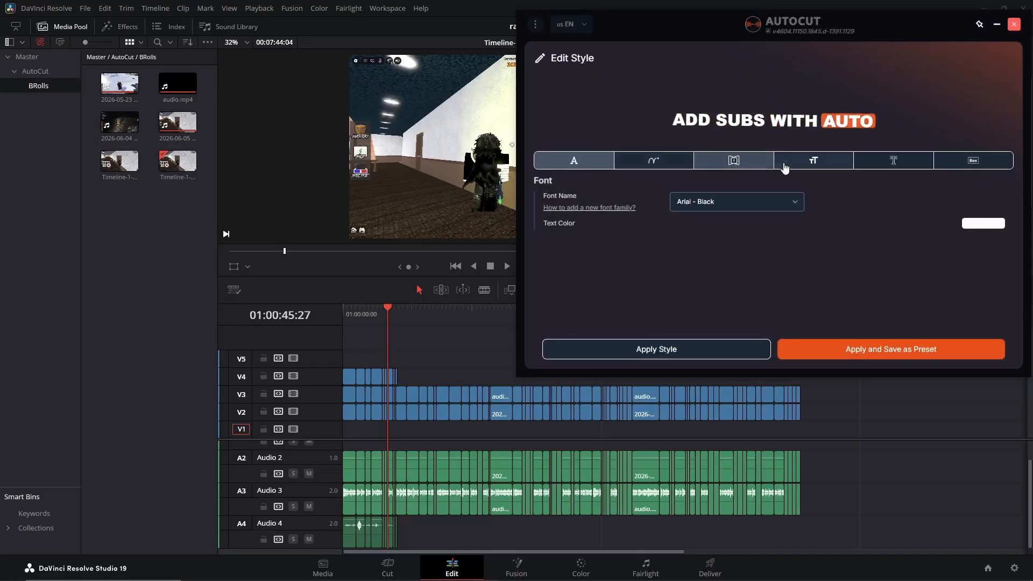
- Examine the caption style settings for text box, animation and text format in AutoCaptions
left_click(974, 163)
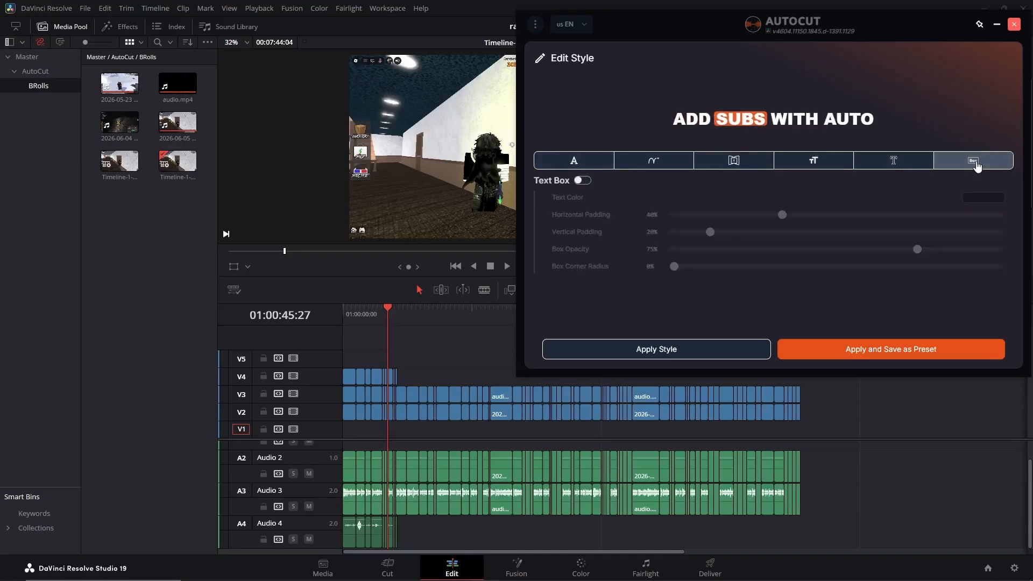
left_click(583, 165)
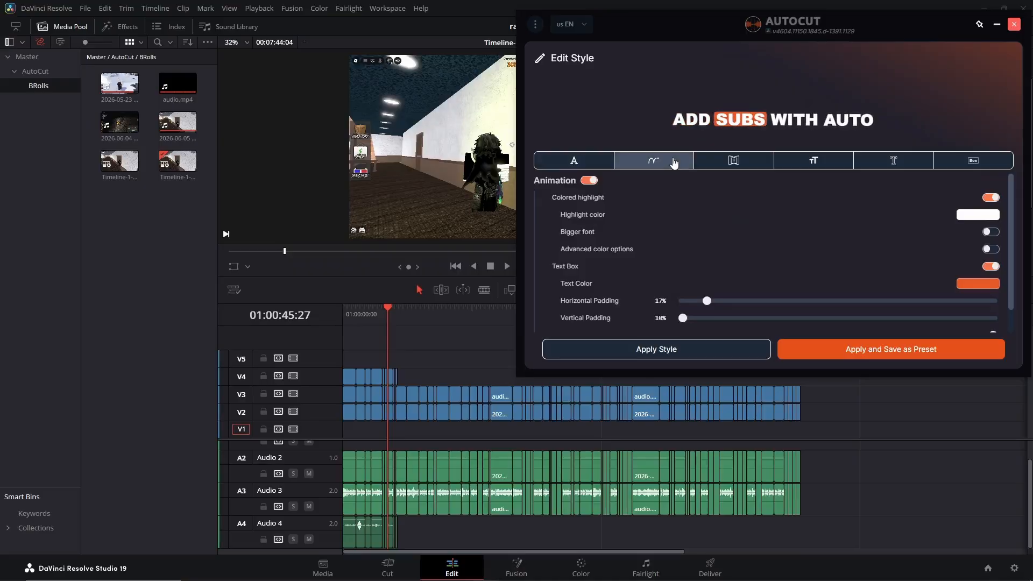
left_click(733, 160)
left_click(791, 164)
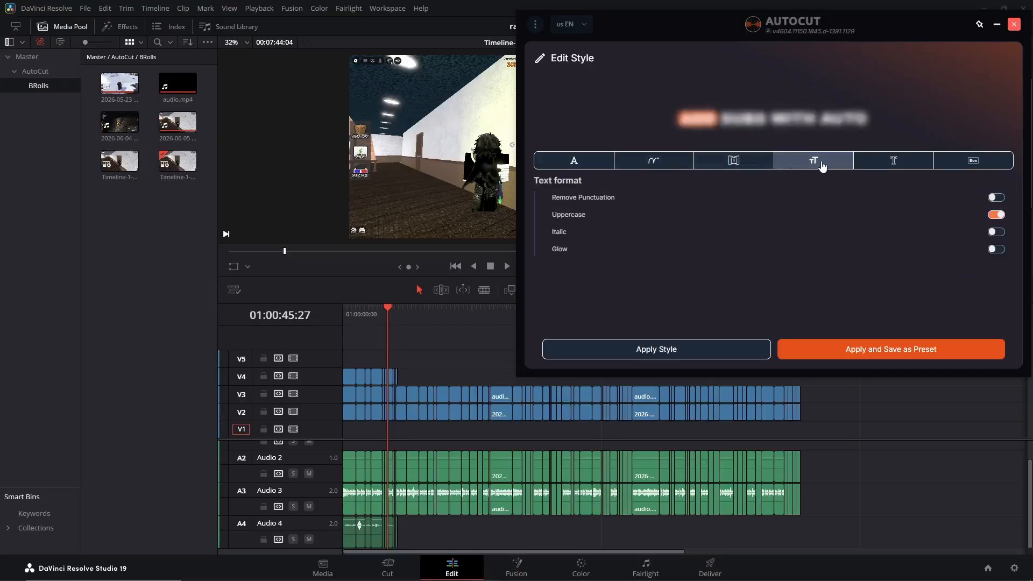
left_click(918, 166)
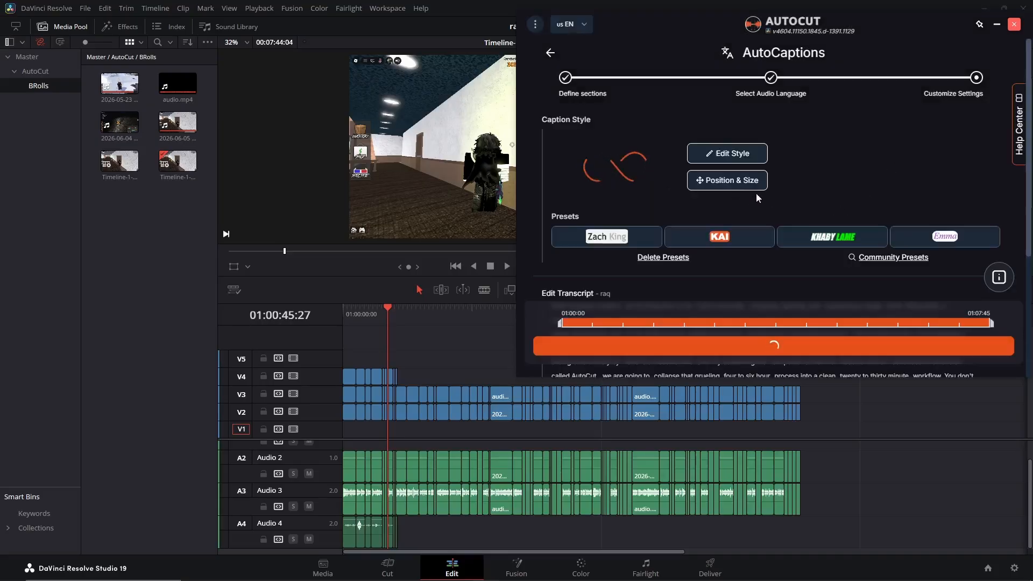
- Add the desktop YouTube platform safeguard, set the captions' Y position to 82%, and apply the position and size style
left_click(745, 181)
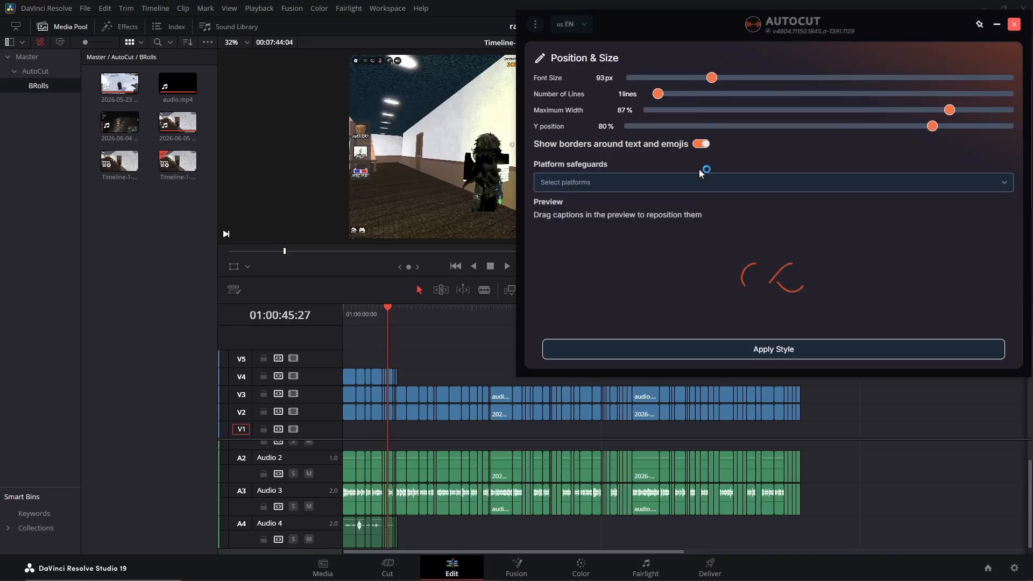
left_click(704, 185)
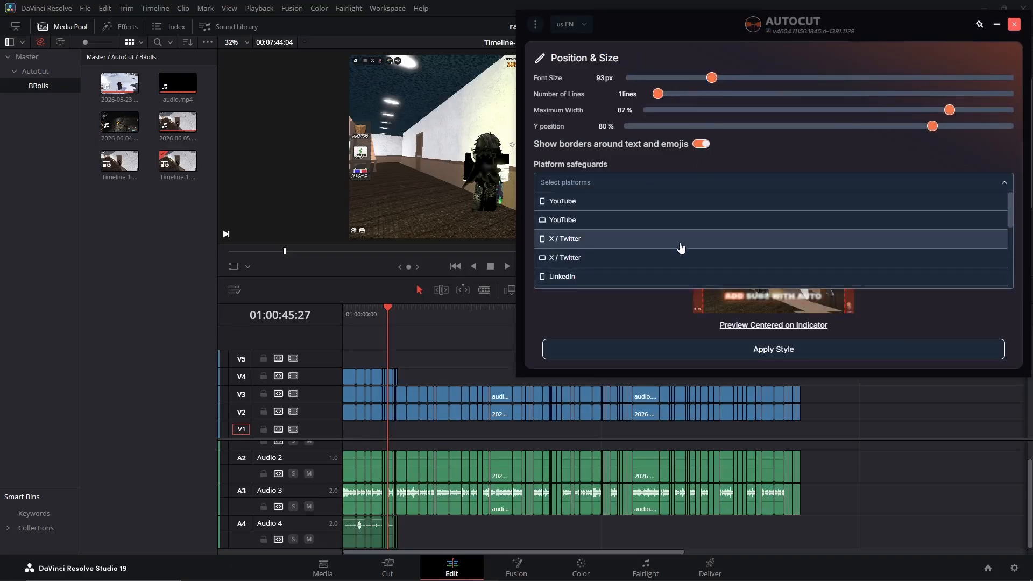
scroll(681, 251, "down", 3)
scroll(662, 236, "up", 5)
left_click(654, 225)
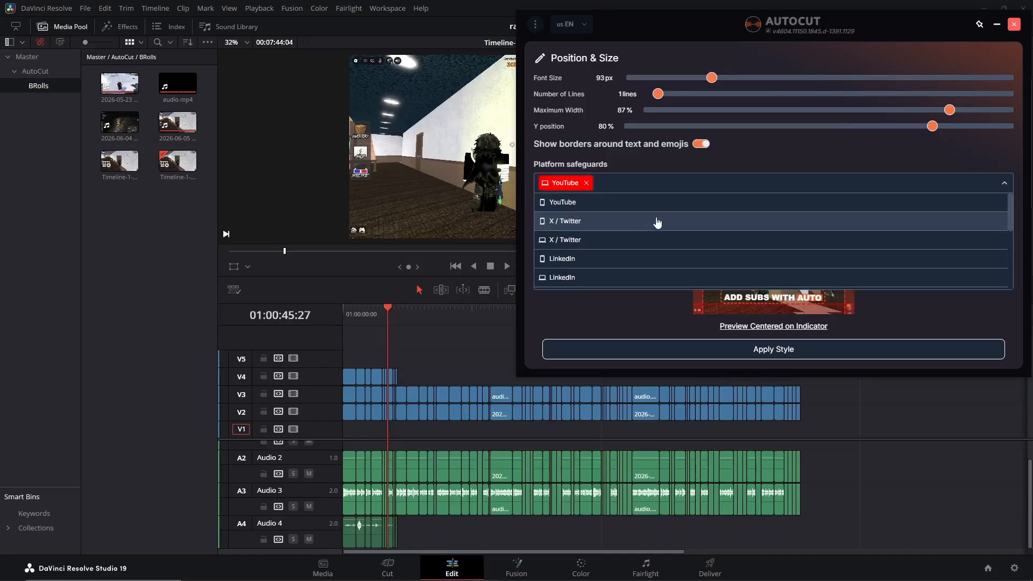
left_click(789, 182)
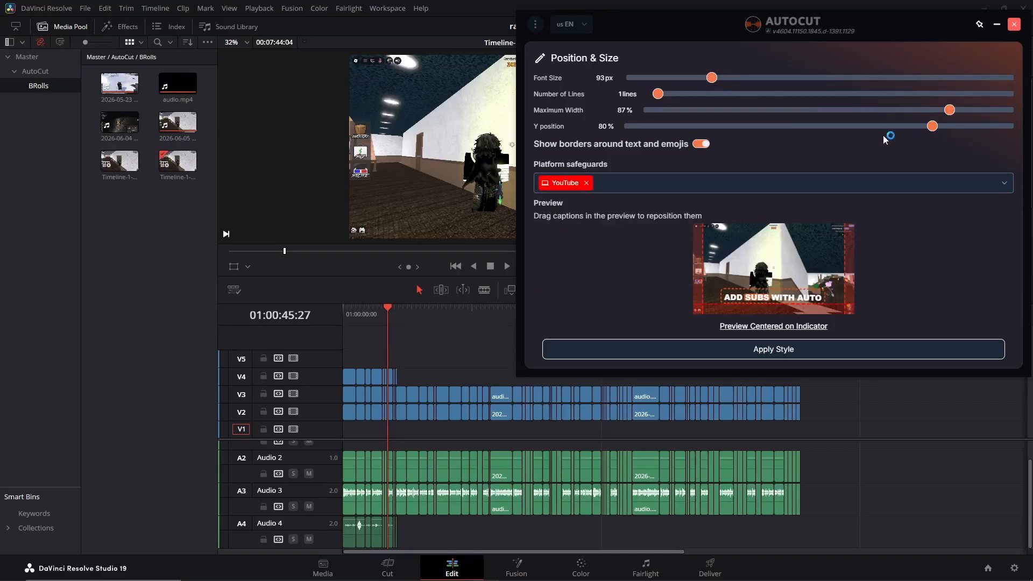
mouse_move(929, 131)
left_mouse_down()
mouse_move(842, 133)
mouse_move(1005, 134)
mouse_move(951, 132)
mouse_move(941, 148)
left_mouse_up()
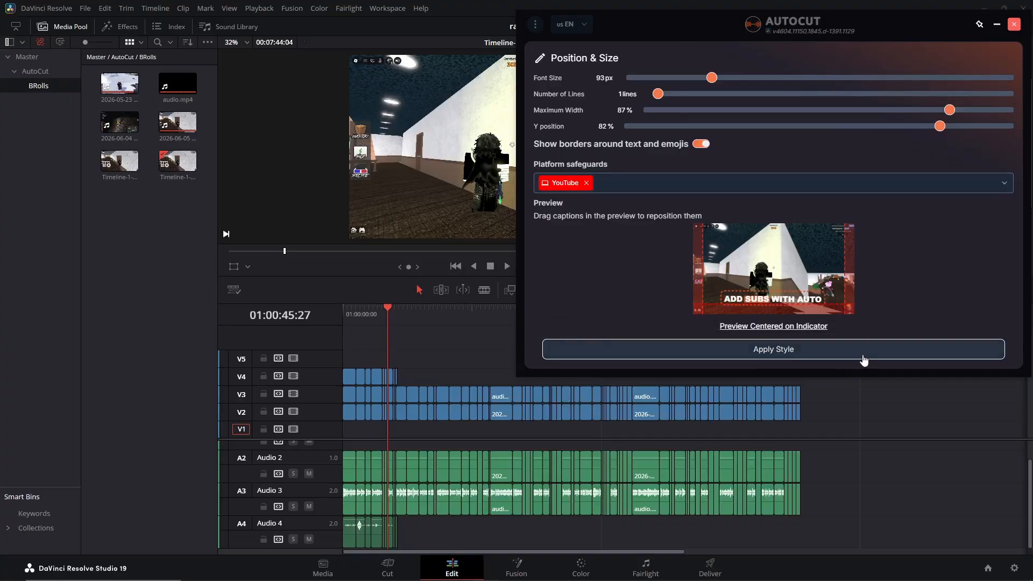
left_click(839, 351)
- Open the AutoCaptions transcript for editing and read through its caption segments
scroll(799, 183, "down", 5)
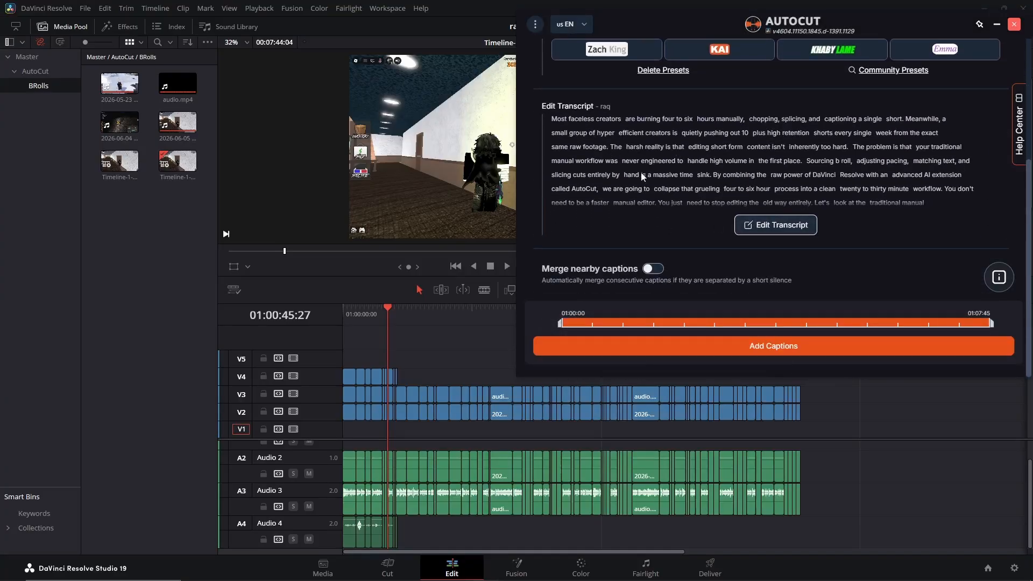
left_click(776, 226)
scroll(839, 242, "down", 10)
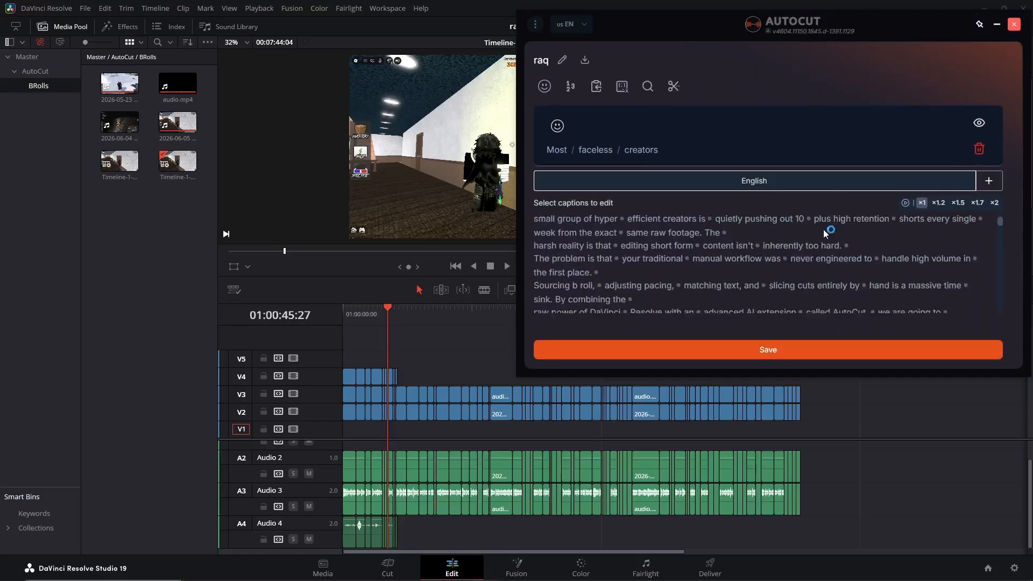